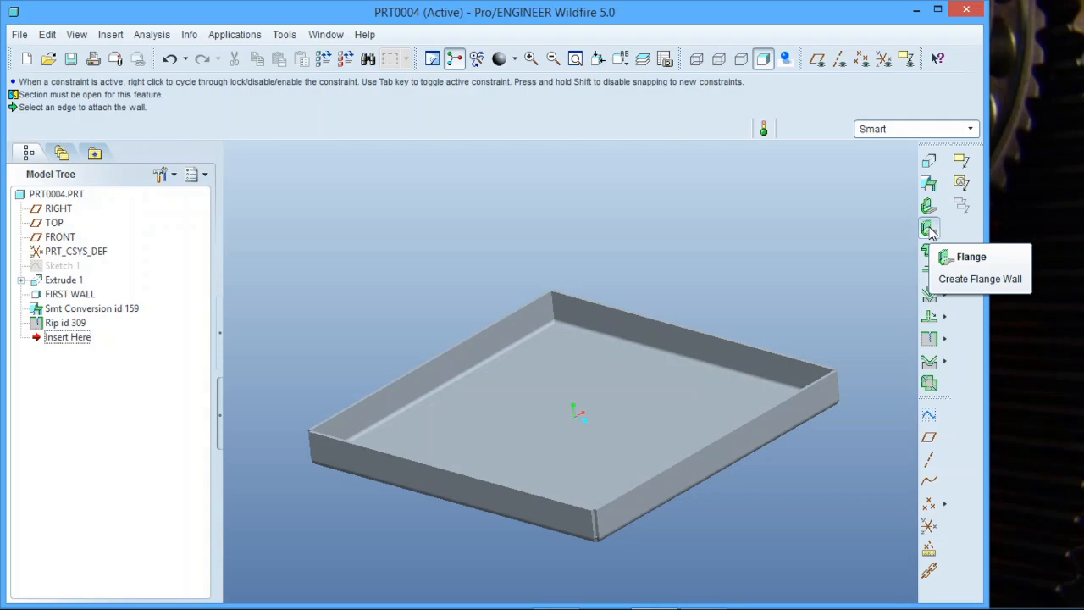
Start a flange wall and attach it to the inner top edge of the tray's far wall.
left_click(929, 229)
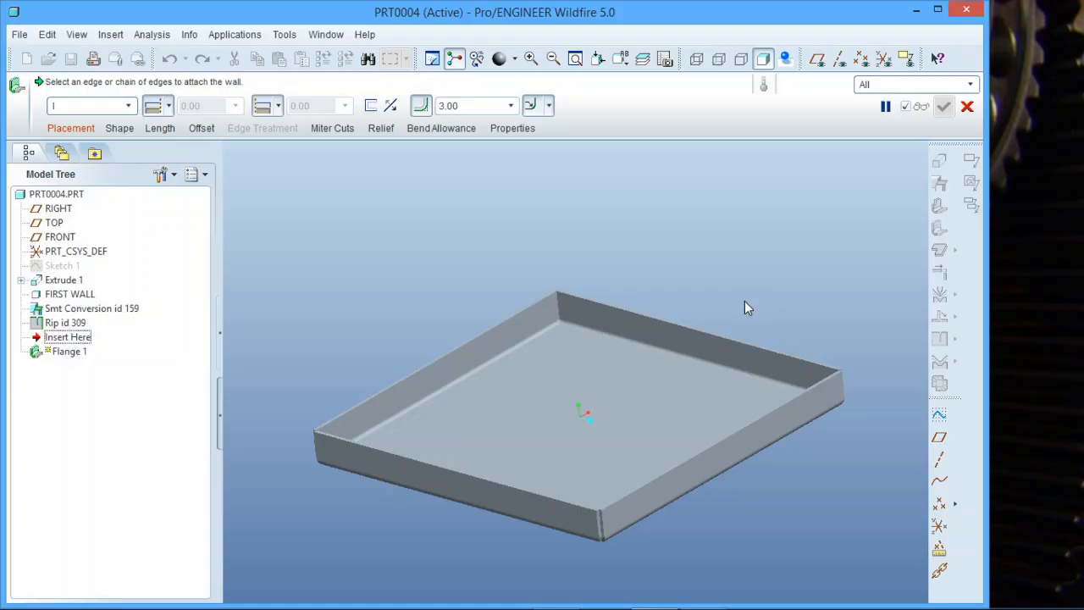
scroll(757, 356, "down", 5)
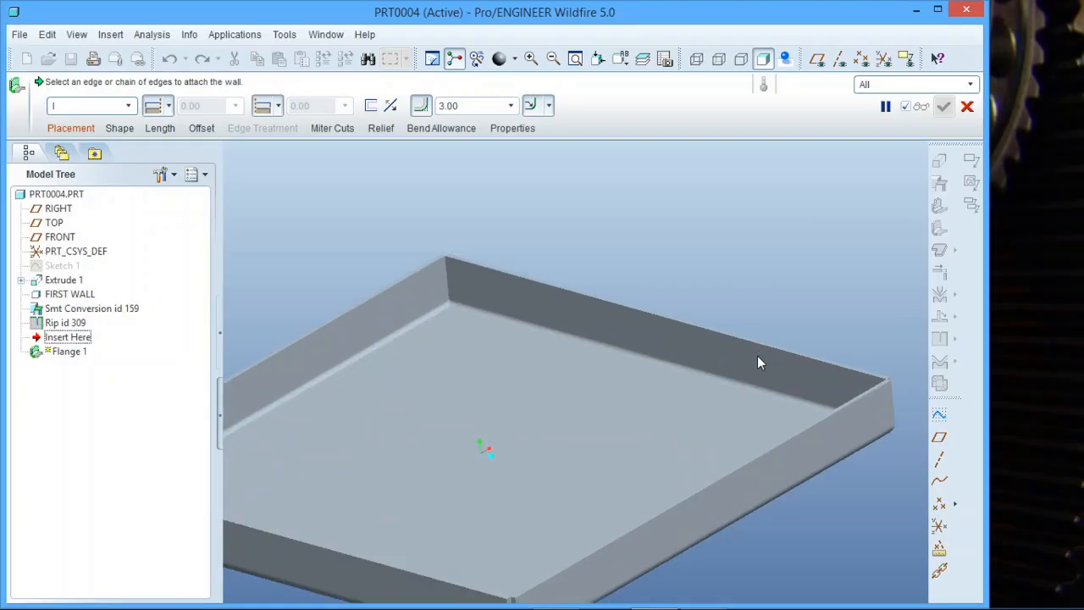
scroll(395, 312, "up", 5)
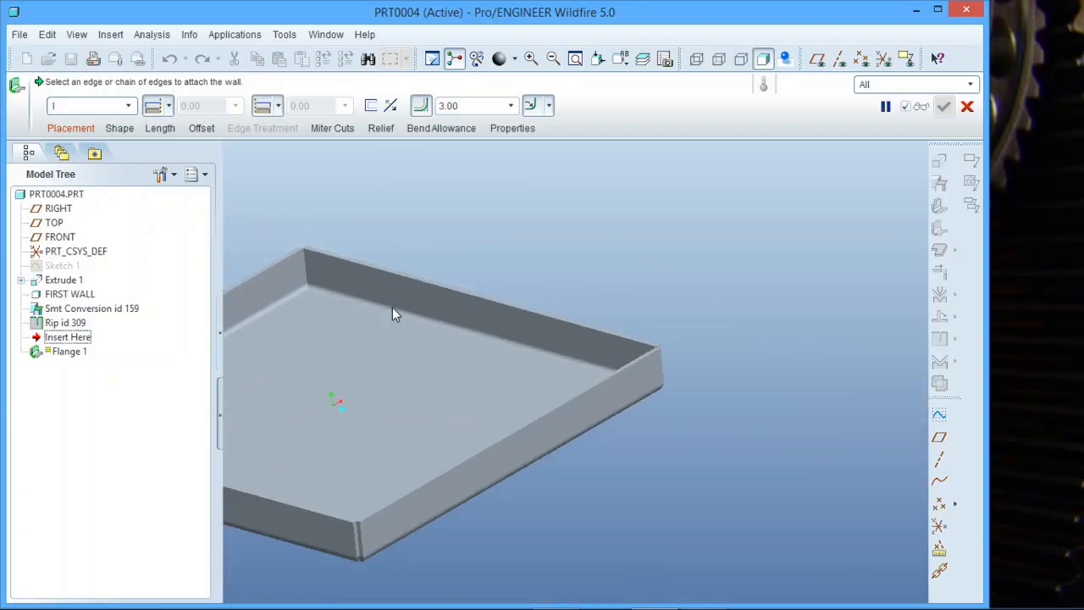
scroll(649, 358, "down", 5)
scroll(828, 378, "up", 5)
scroll(715, 352, "down", 5)
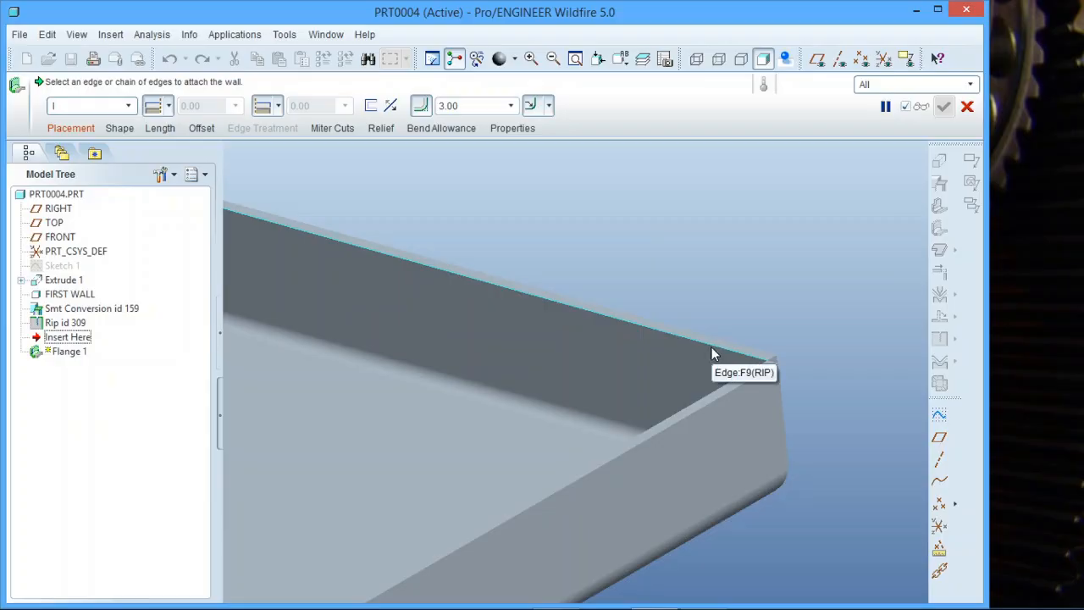
left_click(712, 353)
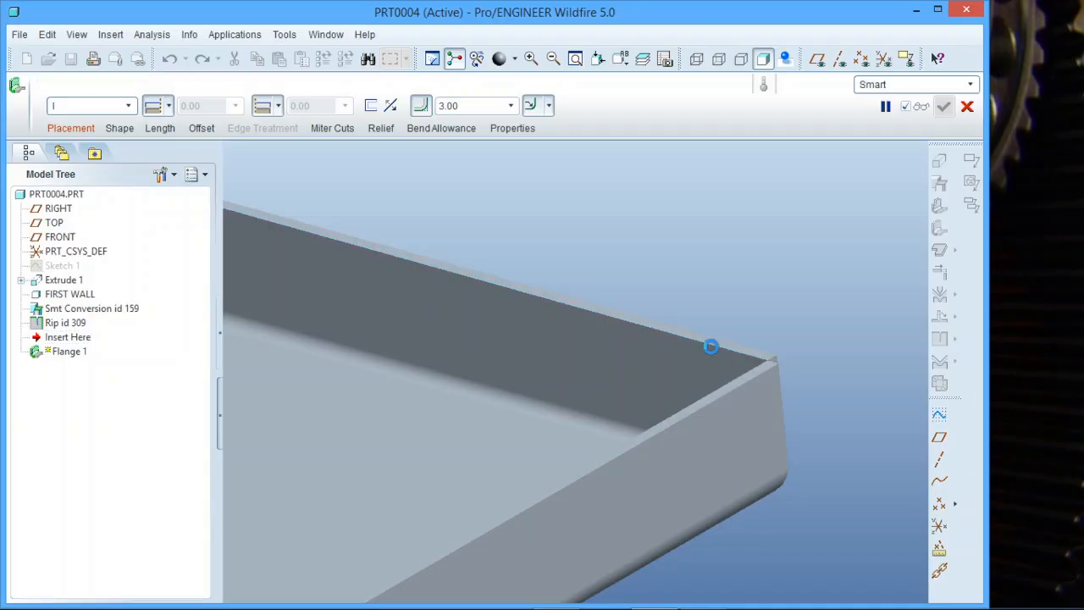
scroll(624, 411, "up", 2)
scroll(778, 352, "down", 3)
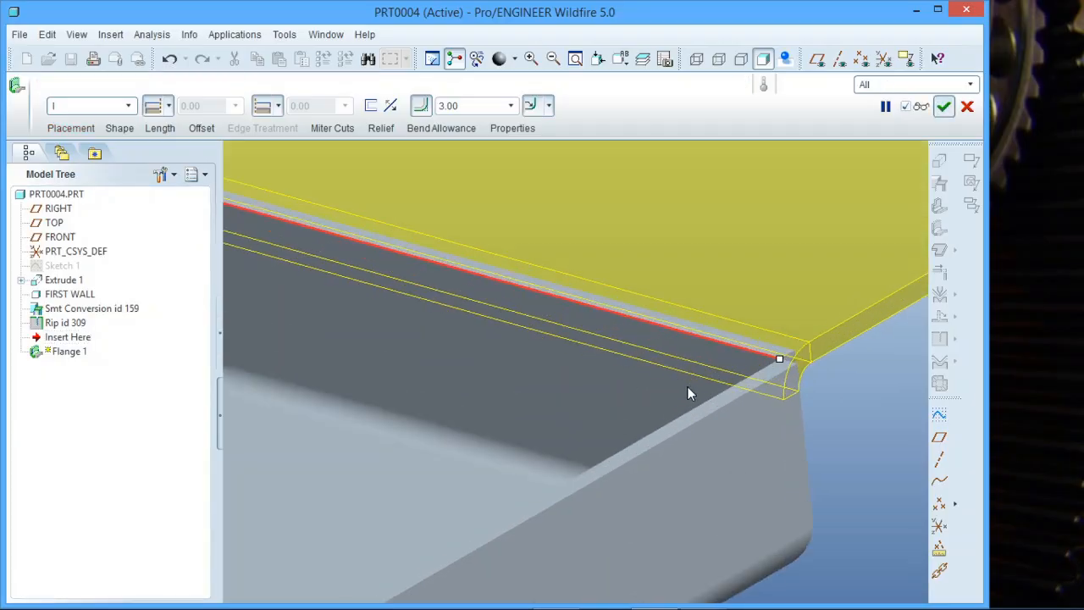
Reselect the far wall's inner top edge as the attachment so the flange extends outward from the tray.
scroll(764, 346, "up", 6)
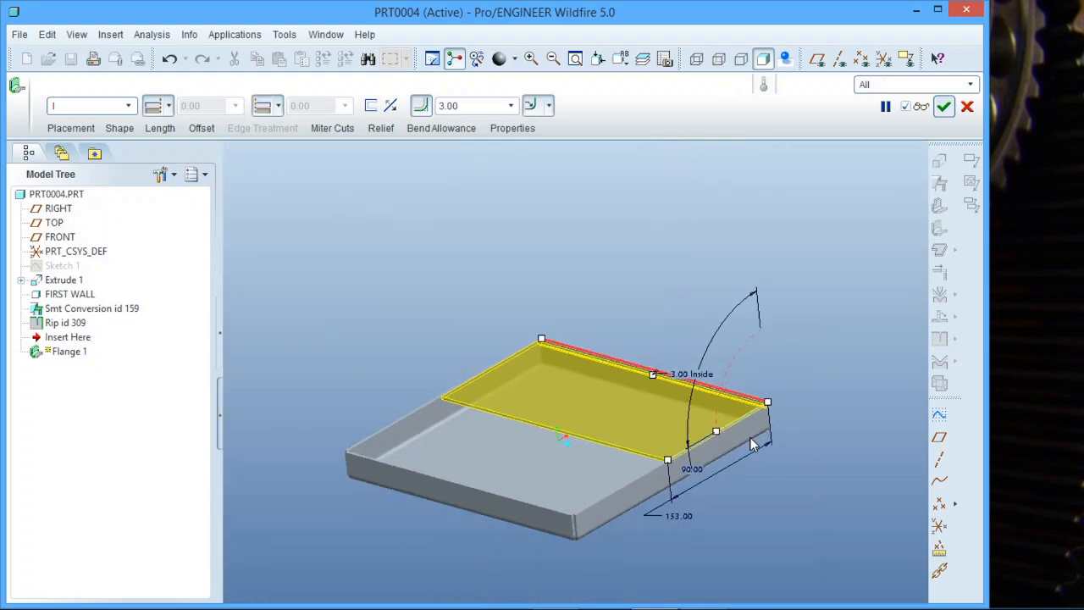
scroll(751, 419, "down", 3)
scroll(773, 388, "down", 4)
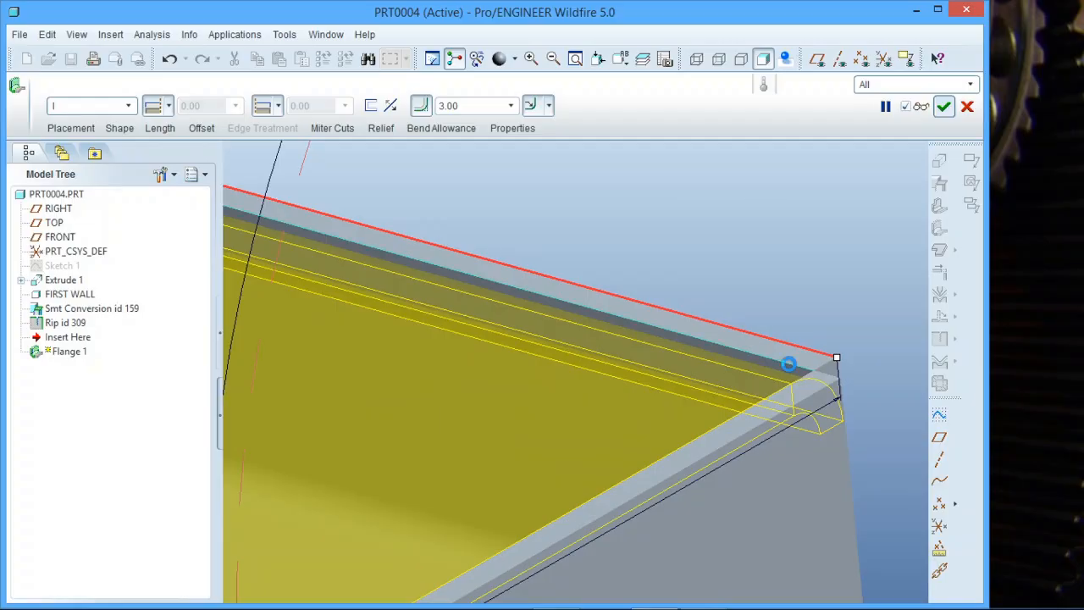
left_click(789, 364)
scroll(727, 512, "up", 7)
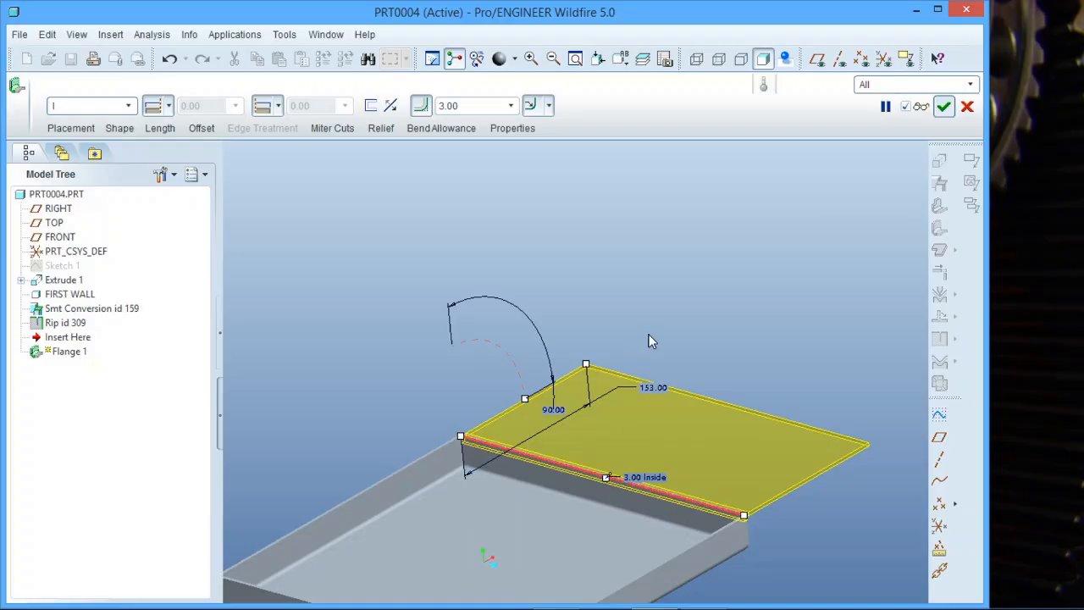
Shorten the flange to a length of about 106 and change its angle to about 73 degrees.
scroll(632, 412, "up", 2)
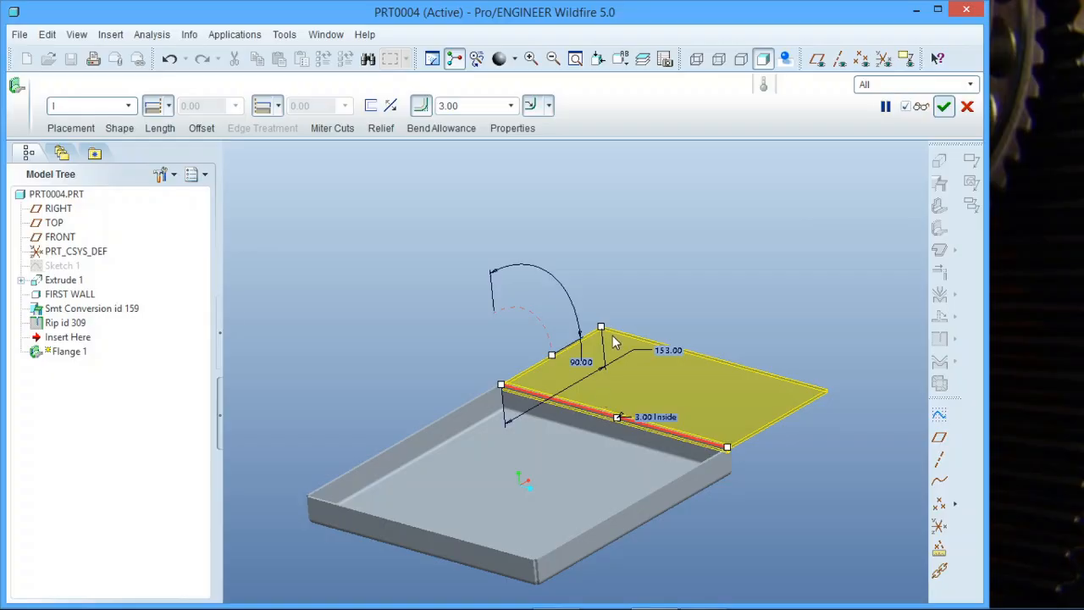
left_click_drag(603, 331, 590, 375)
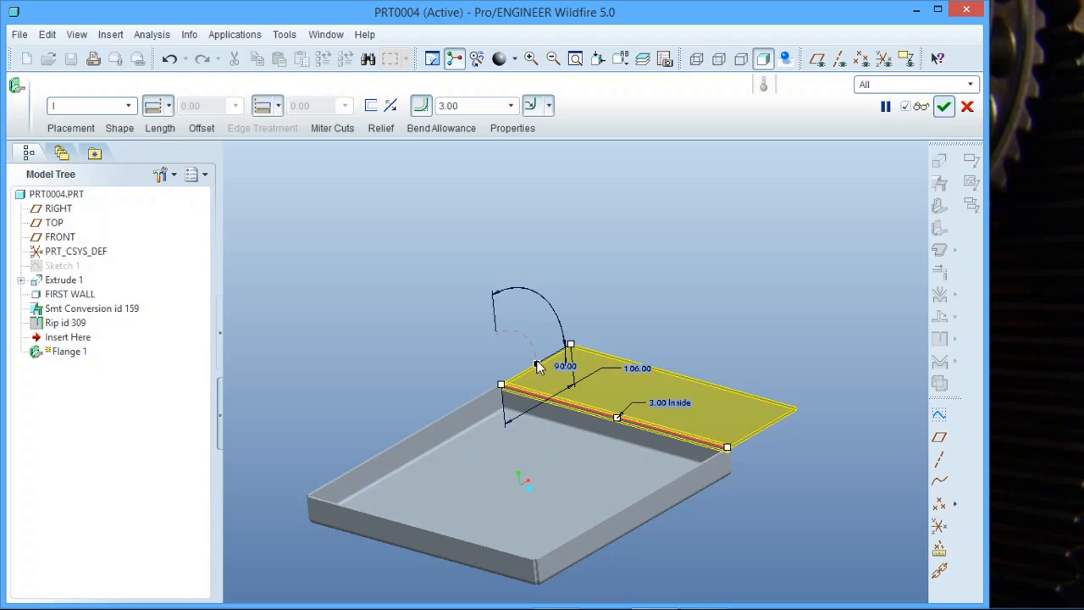
left_click_drag(538, 366, 534, 350)
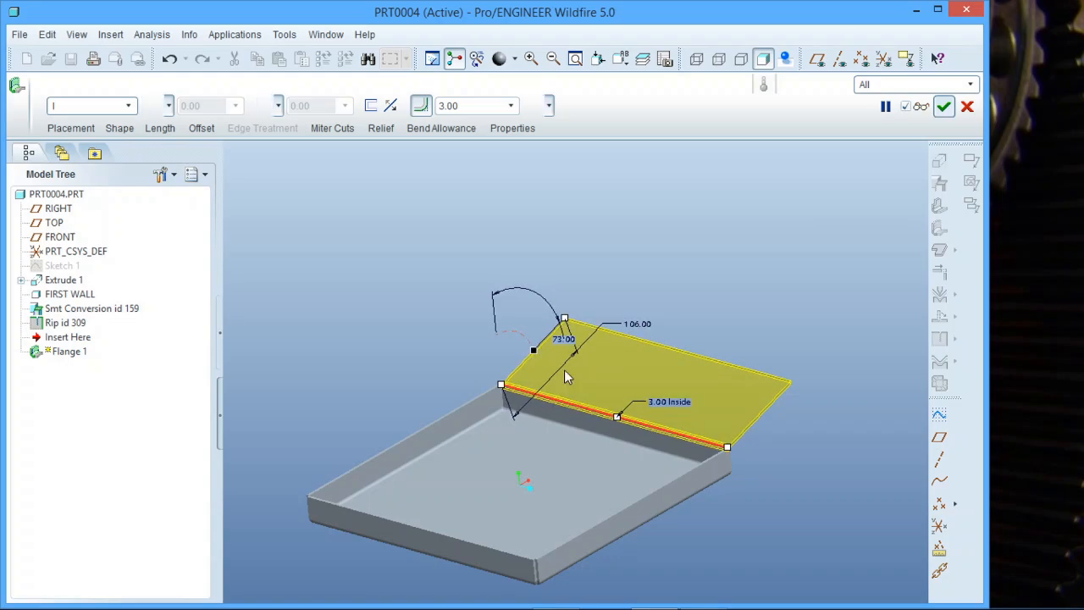
Set the flange's inside bend radius to 5, then enlarge it to about 16.5.
scroll(635, 417, "up", 4)
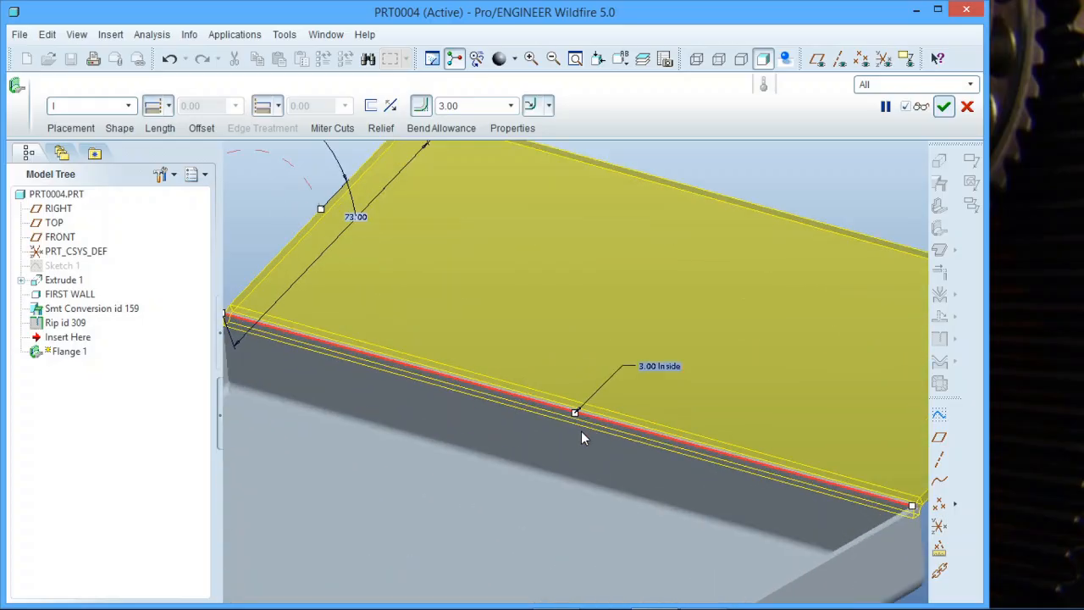
scroll(581, 437, "up", 1)
double_click(666, 350)
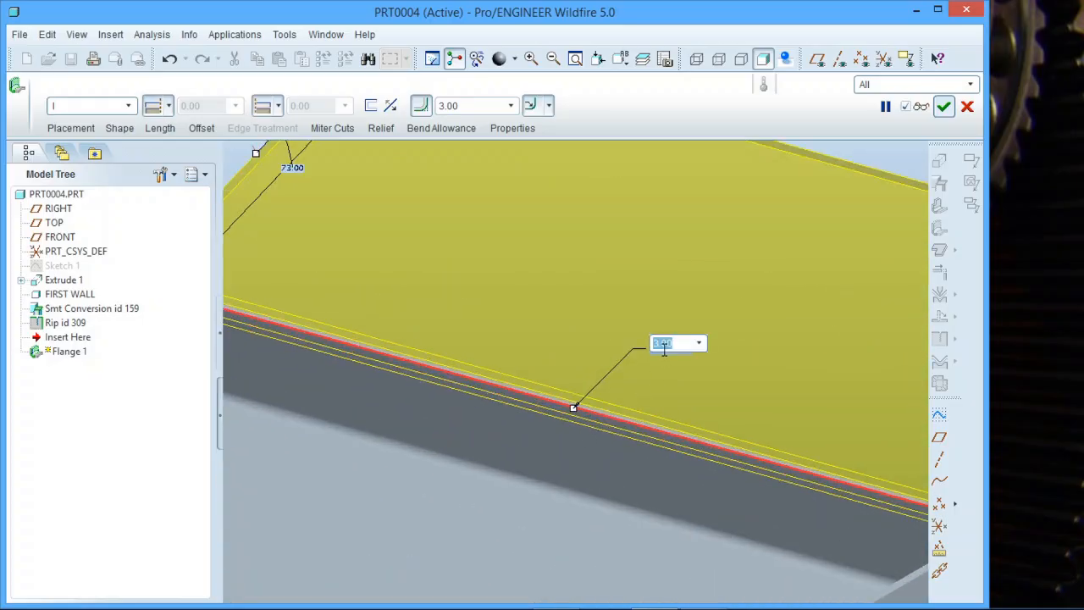
type("5")
key("Return")
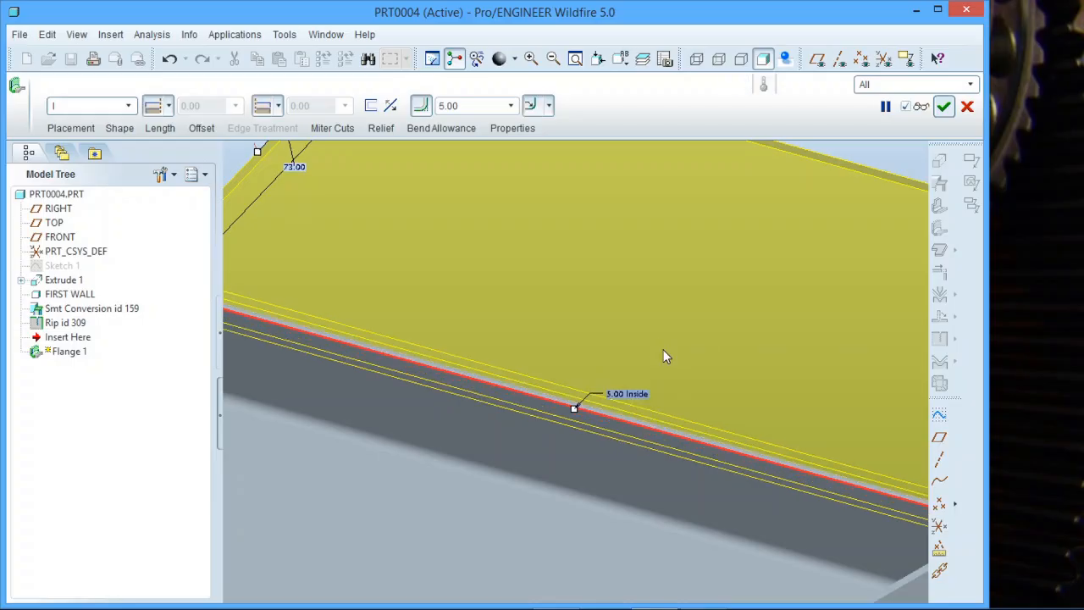
left_click_drag(574, 410, 573, 428)
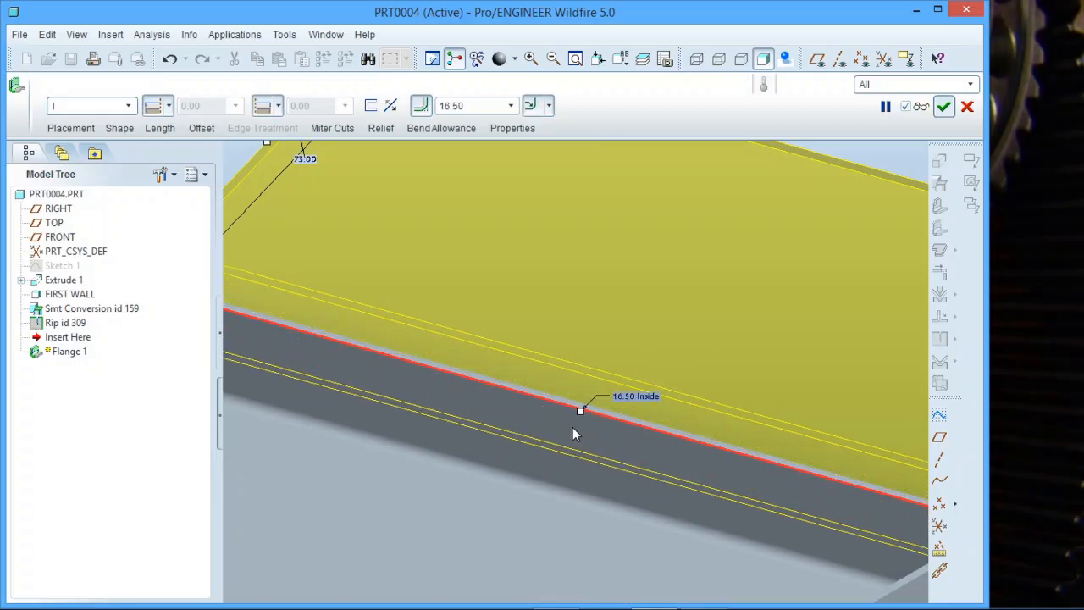
Set the flange's inside bend radius to 3.
left_click(480, 103)
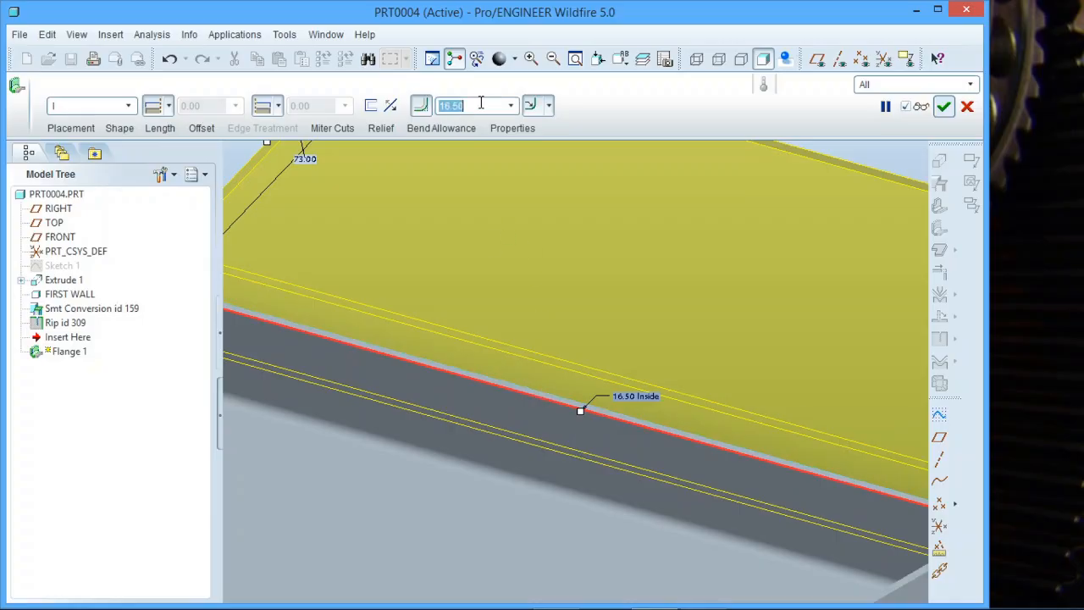
type("3")
key("Return")
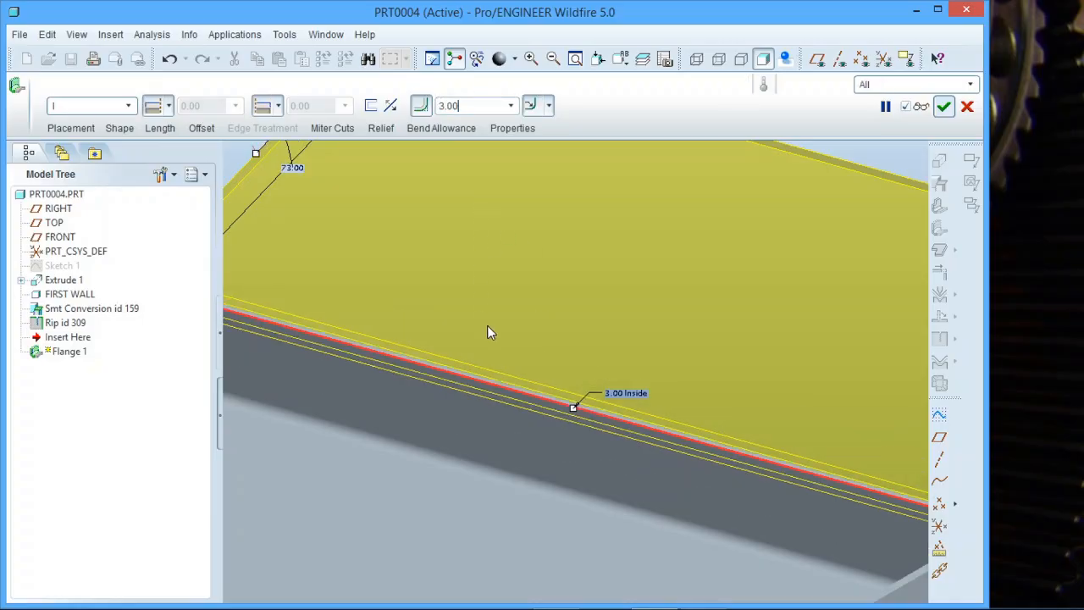
scroll(598, 403, "down", 4)
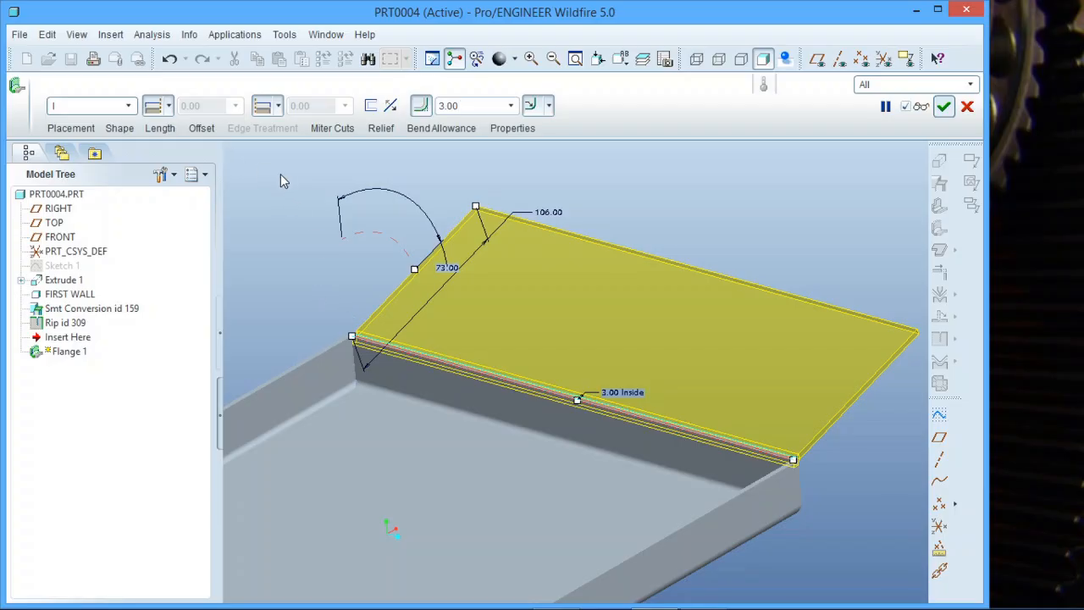
scroll(633, 346, "down", 3)
scroll(544, 328, "up", 4)
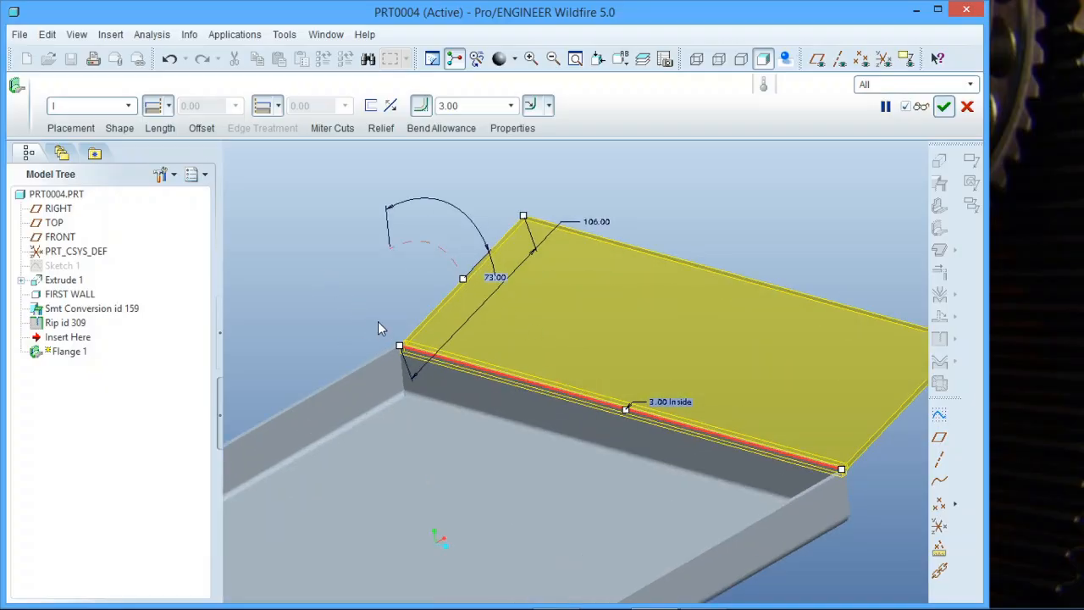
Examine the flange's placement settings and the edge reference of its attachment chain, leaving the chain definition without changes.
left_click(71, 128)
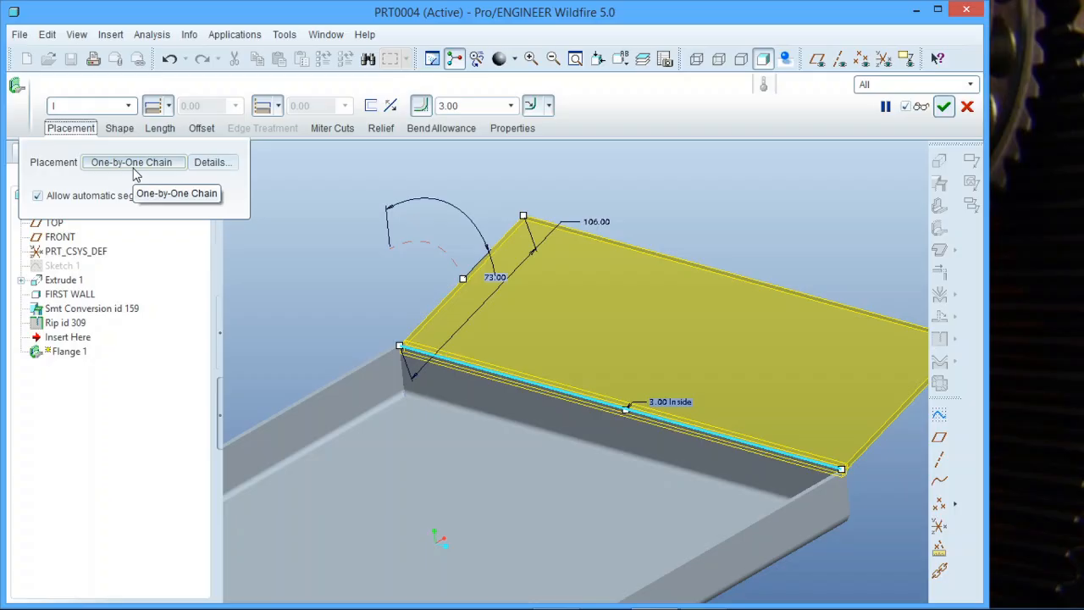
left_click(133, 166)
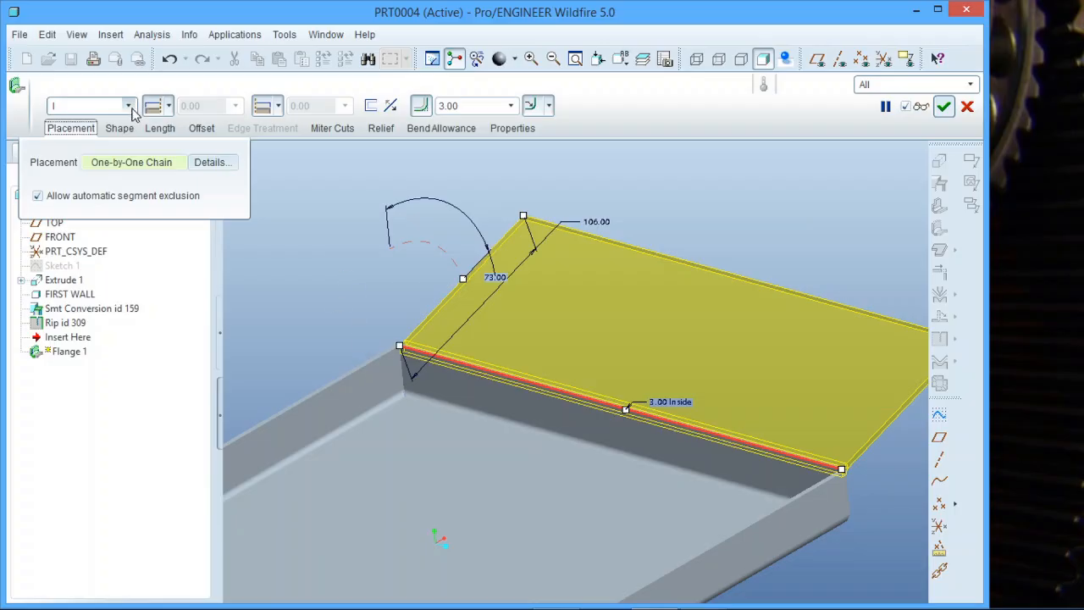
left_click(70, 128)
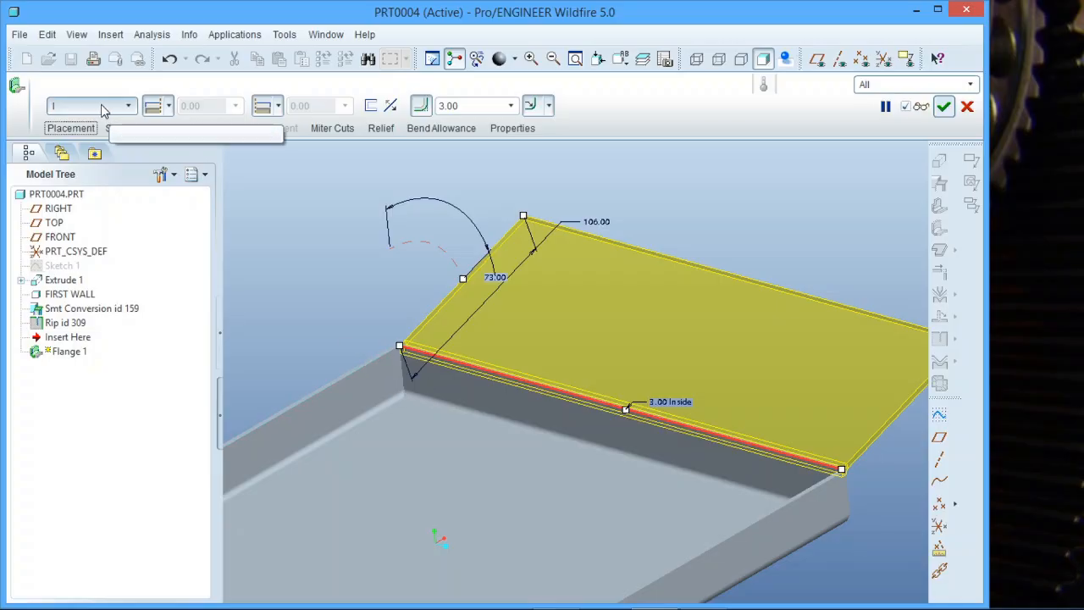
left_click(70, 127)
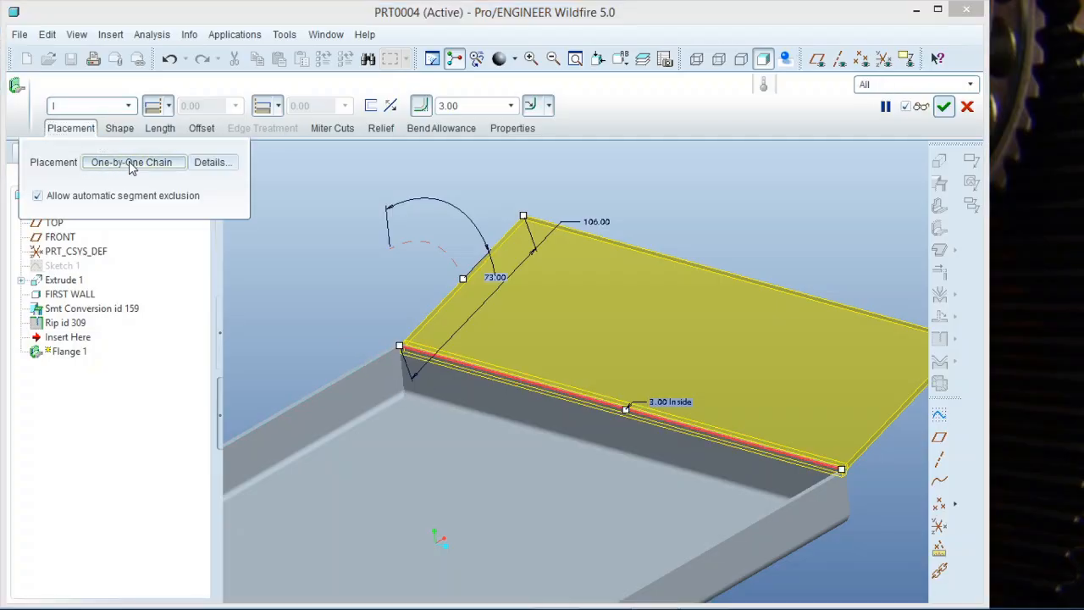
left_click(218, 164)
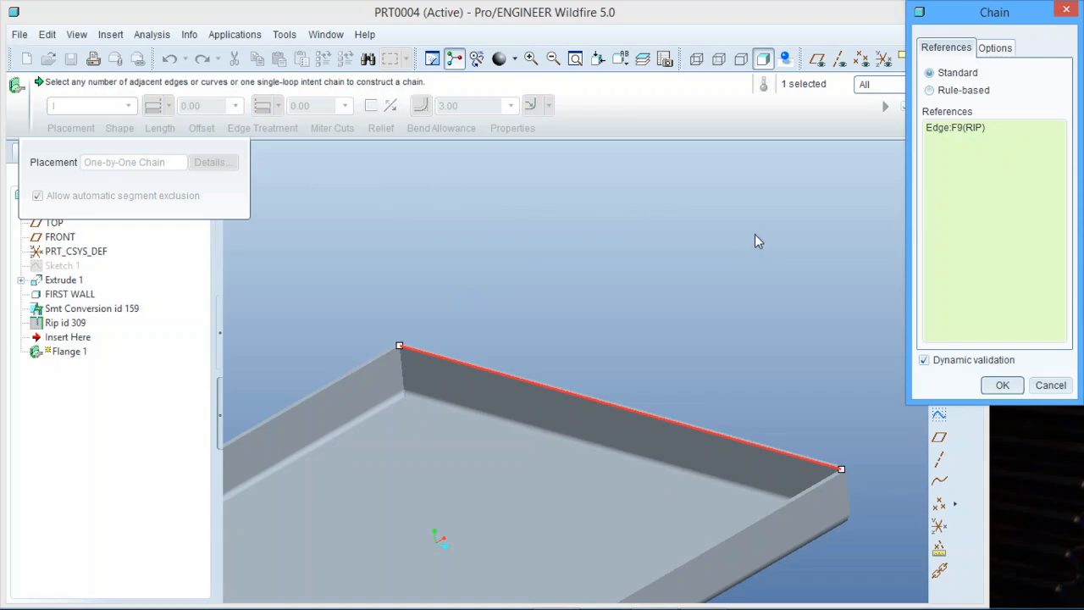
left_click(1049, 387)
scroll(751, 287, "down", 3)
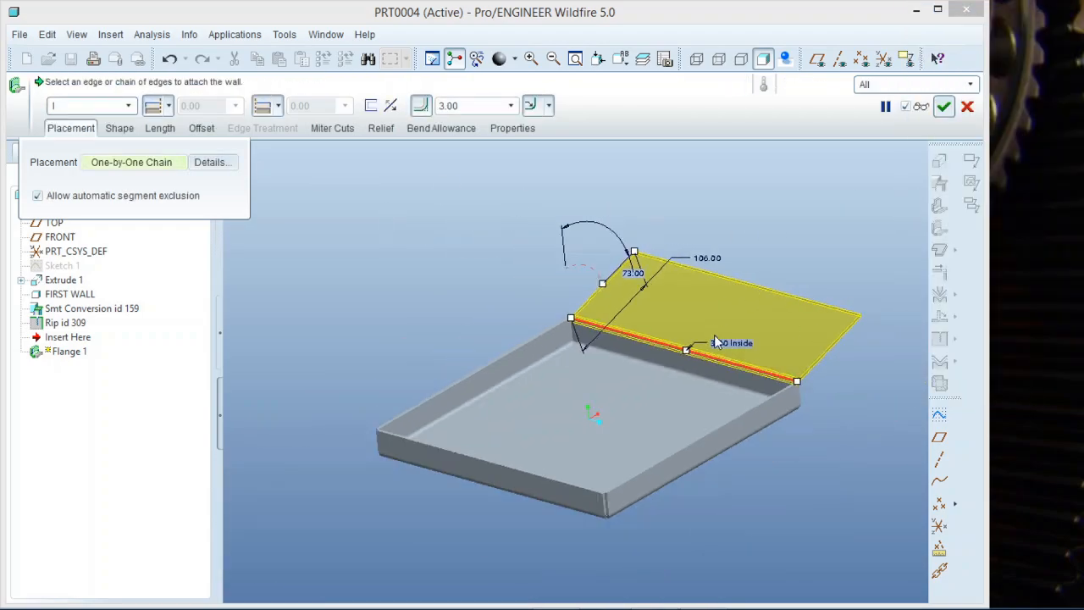
Review the length adjustment options for both ends of the flange's attachment chain and accept the chain.
scroll(712, 369, "up", 1)
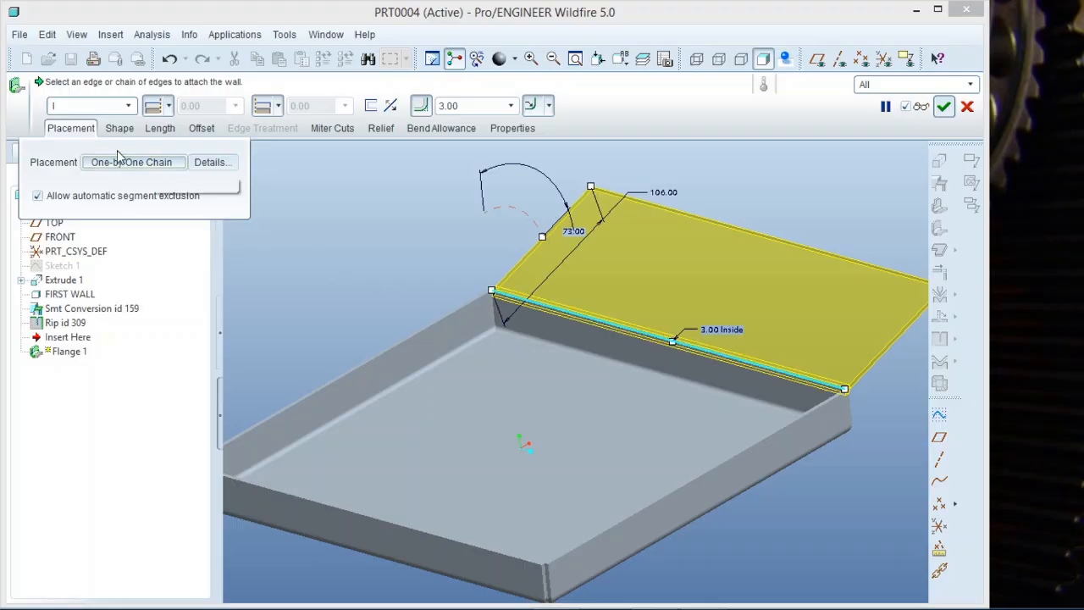
left_click(211, 163)
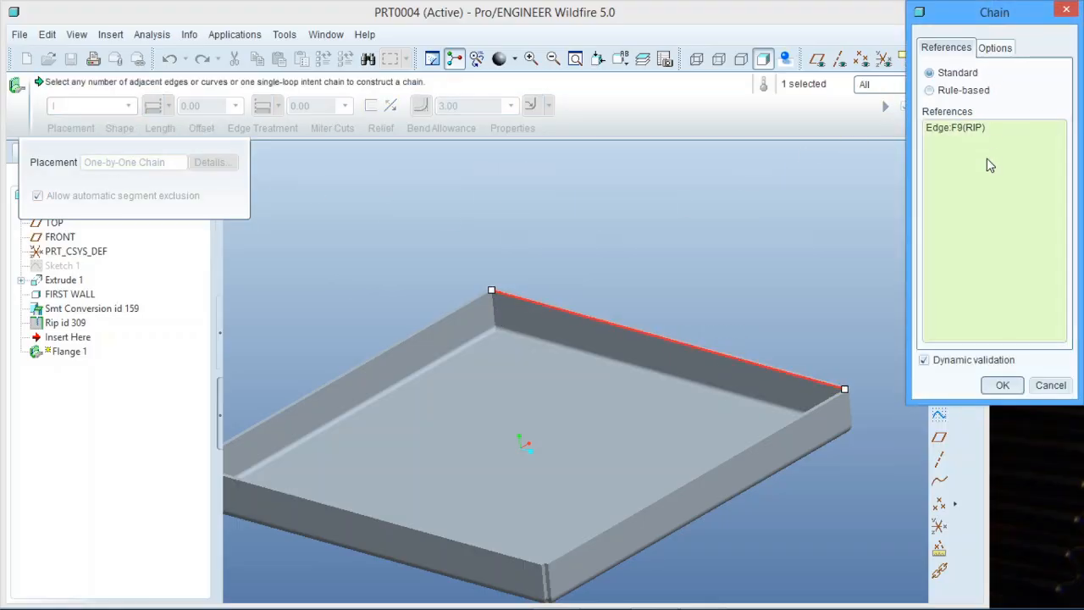
left_click(993, 49)
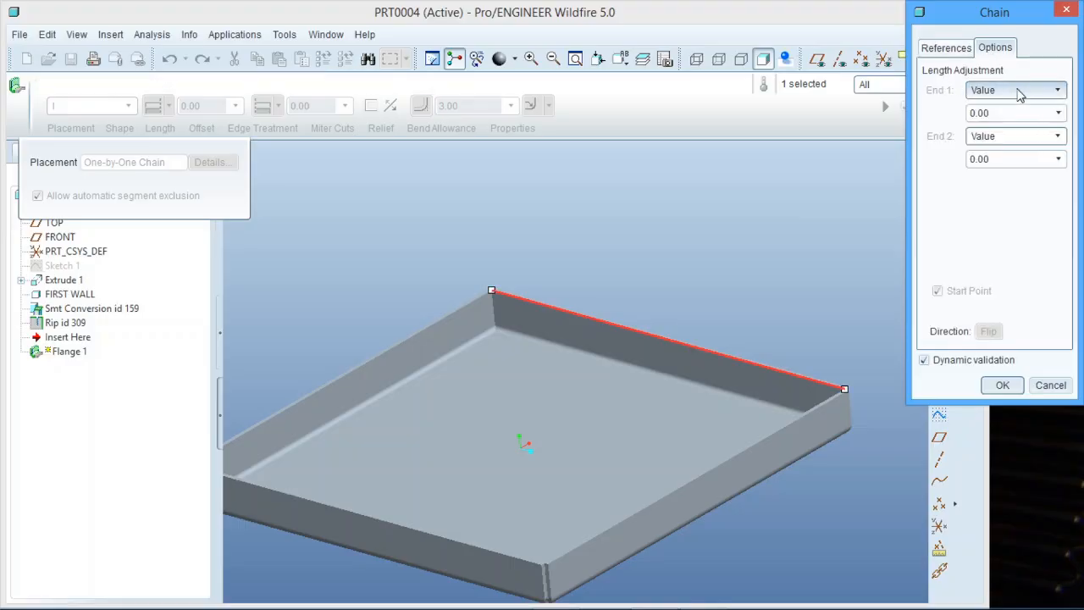
left_click(1001, 386)
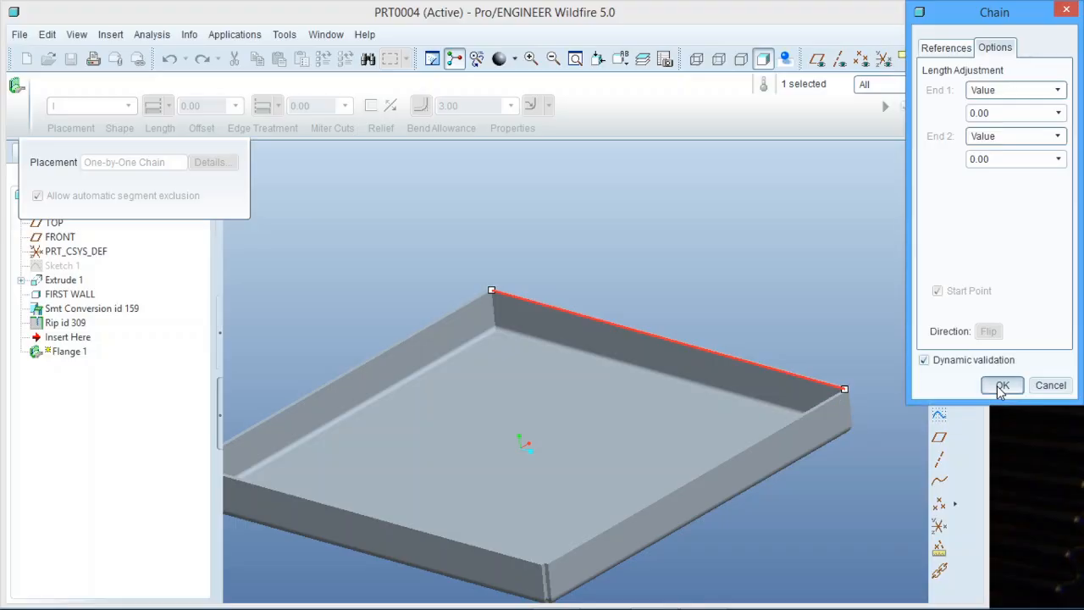
Open the flange's shape profile for sketching, using the end of the wall as the sketch plane.
left_click(119, 129)
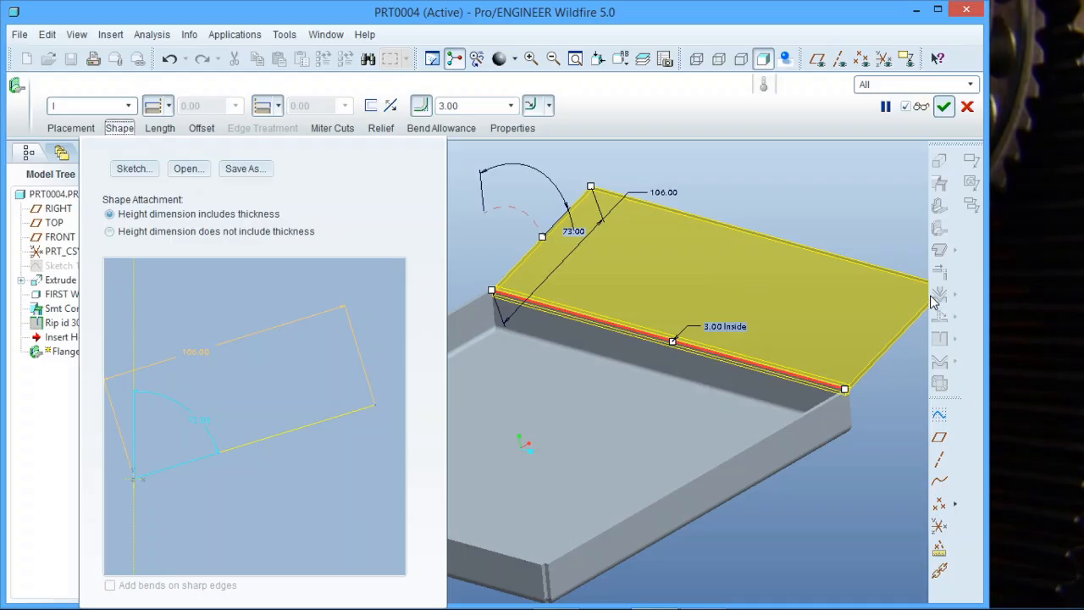
left_click(144, 174)
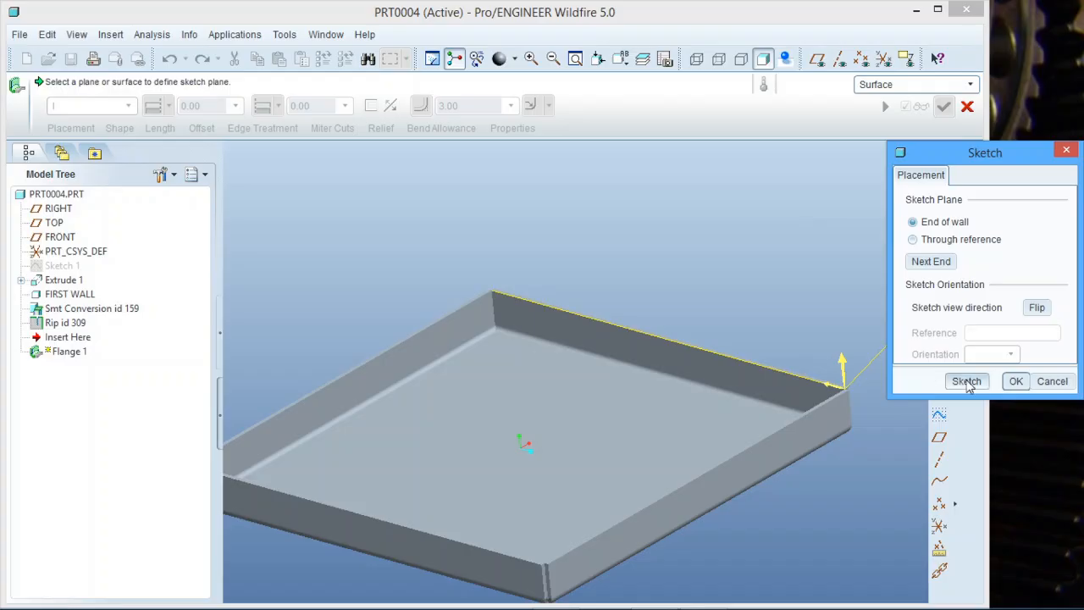
left_click(966, 381)
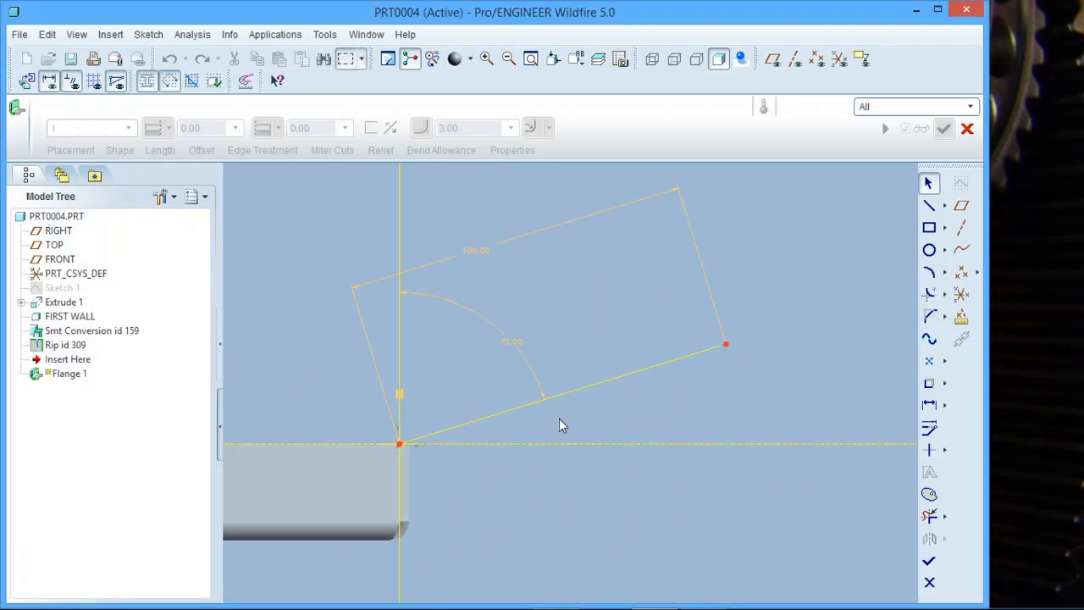
left_click(931, 205)
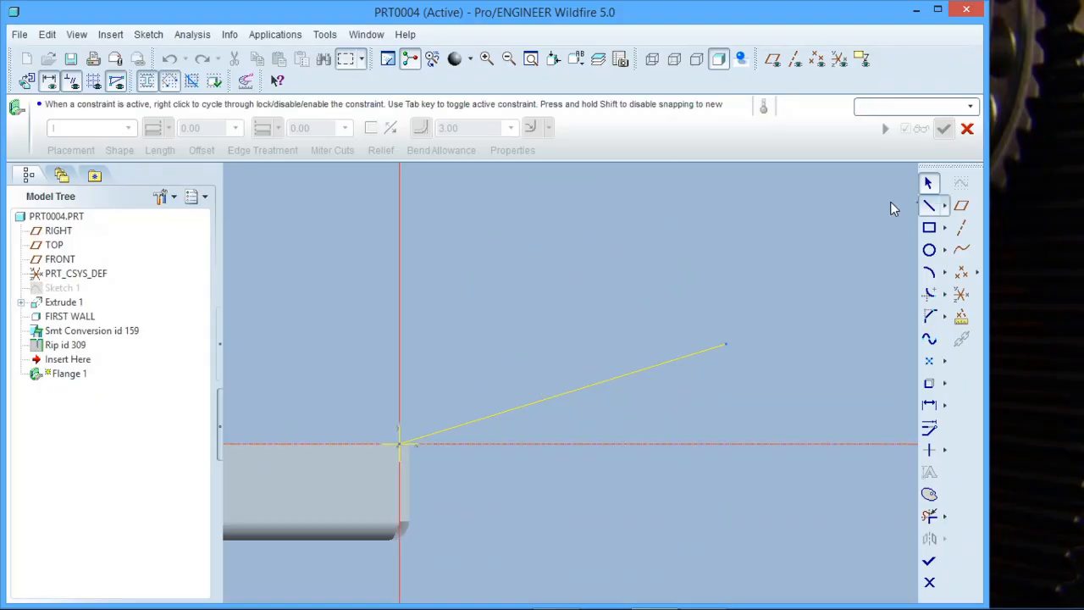
left_click(467, 423)
middle_click(477, 373)
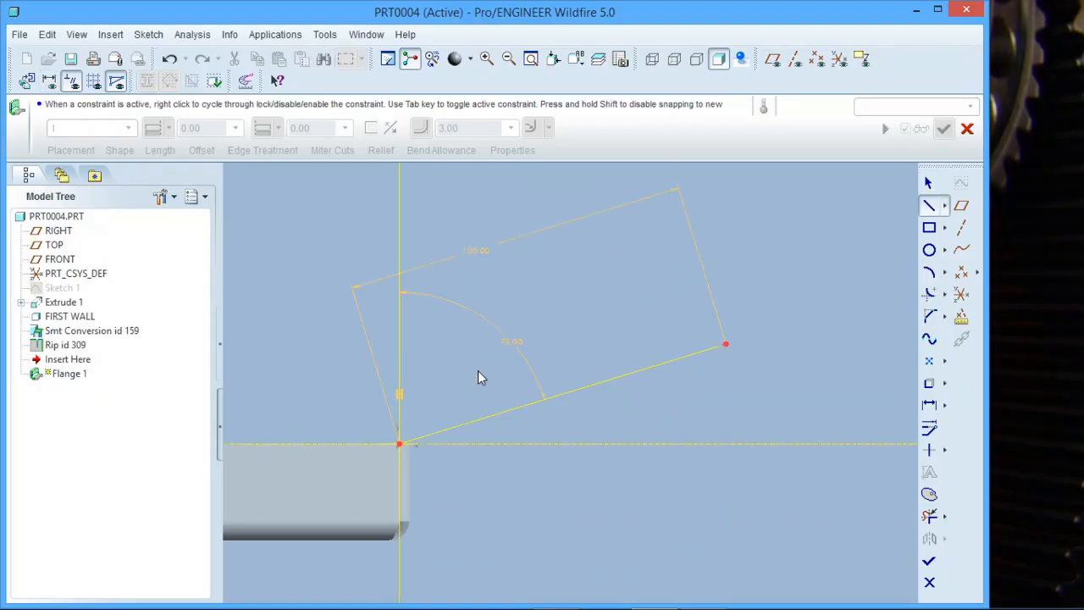
Sketch a stepped continuation of the slanted profile line ending in a short downward lip about 10 long, trim the excess line, and finish the sketch.
left_click(477, 371)
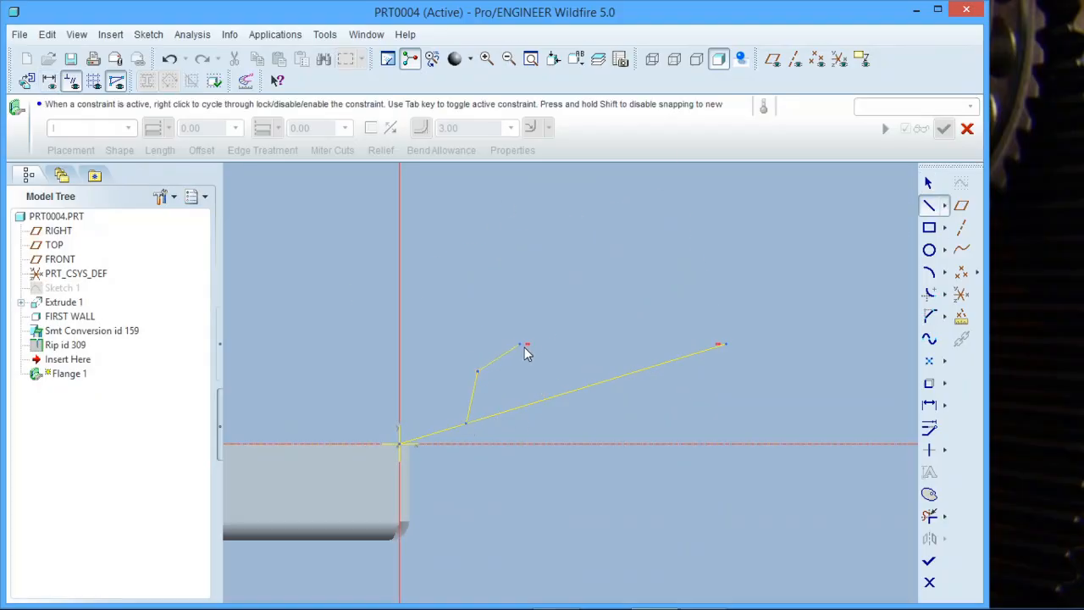
left_click(566, 376)
left_click(864, 443)
left_click(930, 515)
left_click(587, 386)
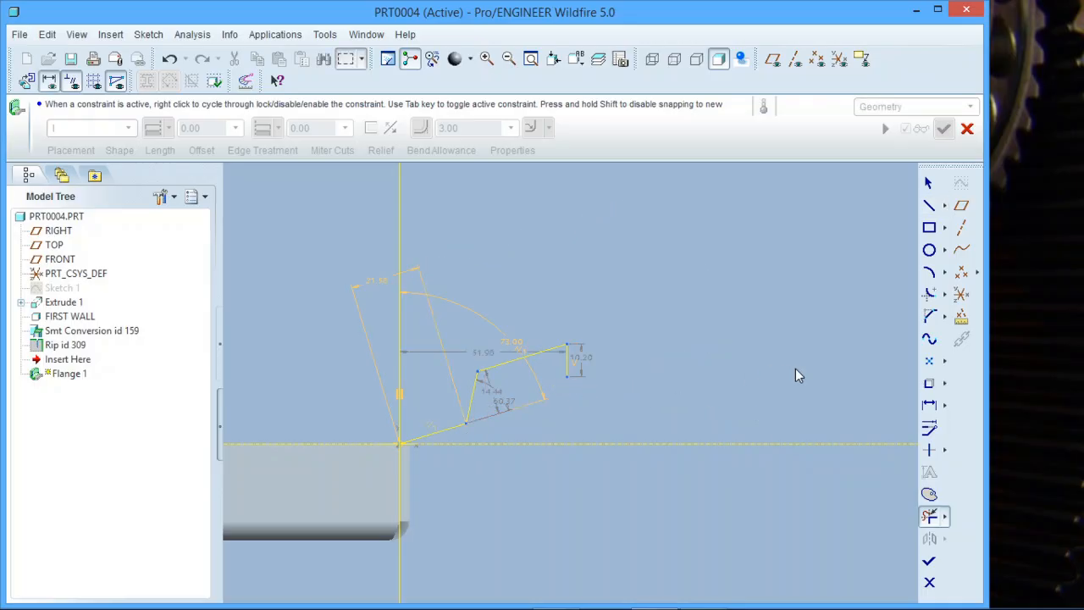
left_click(929, 561)
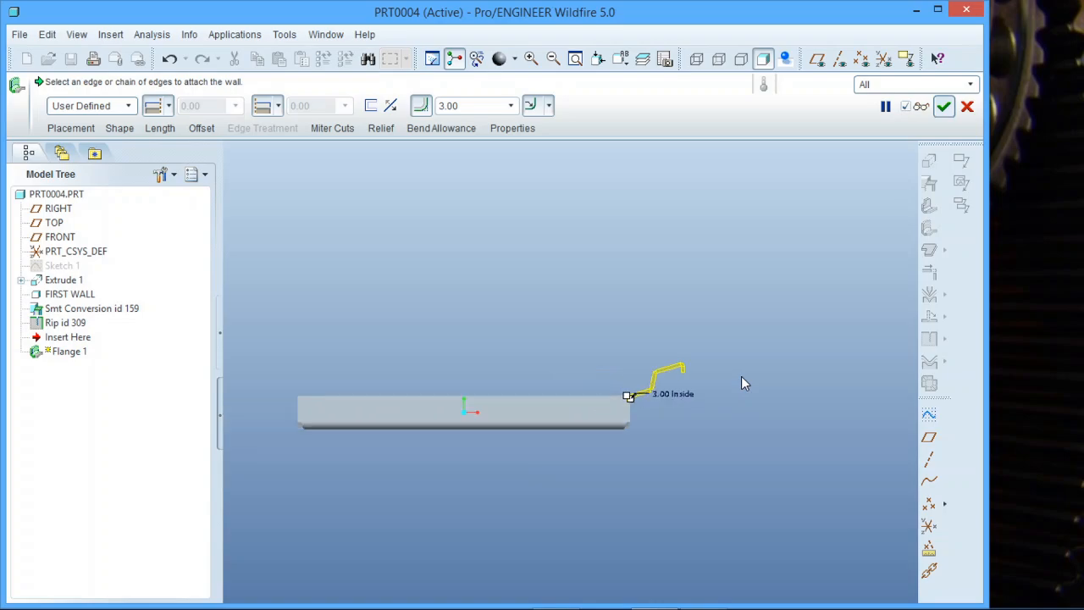
Examine the stepped flange preview along the tray's far edge from an angled view.
middle_click_drag(631, 389, 683, 417)
scroll(712, 475, "up", 3)
scroll(698, 466, "down", 2)
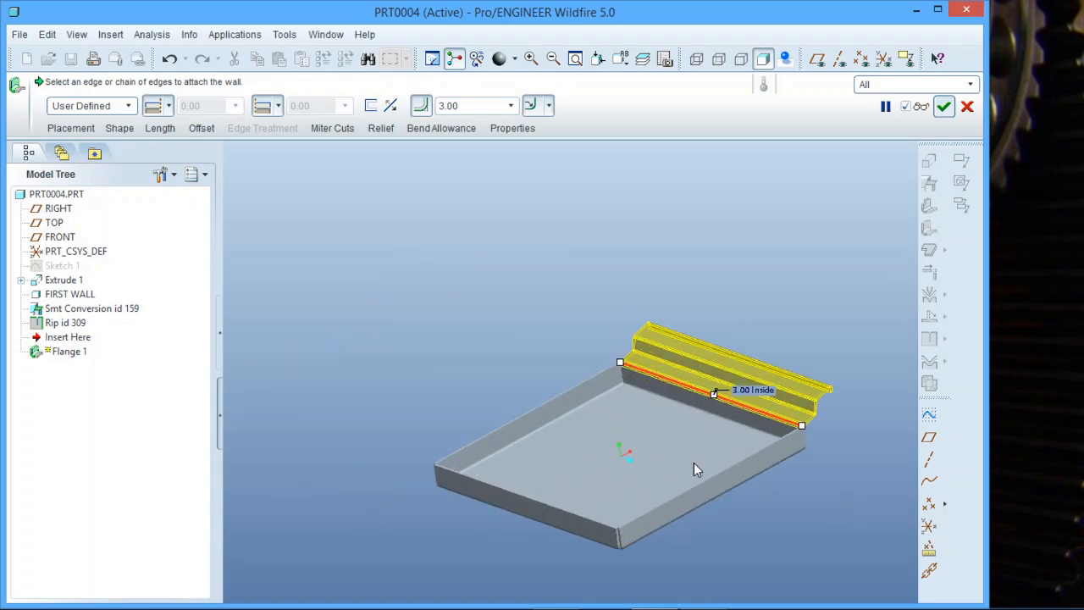
scroll(686, 465, "up", 3)
scroll(686, 472, "down", 5)
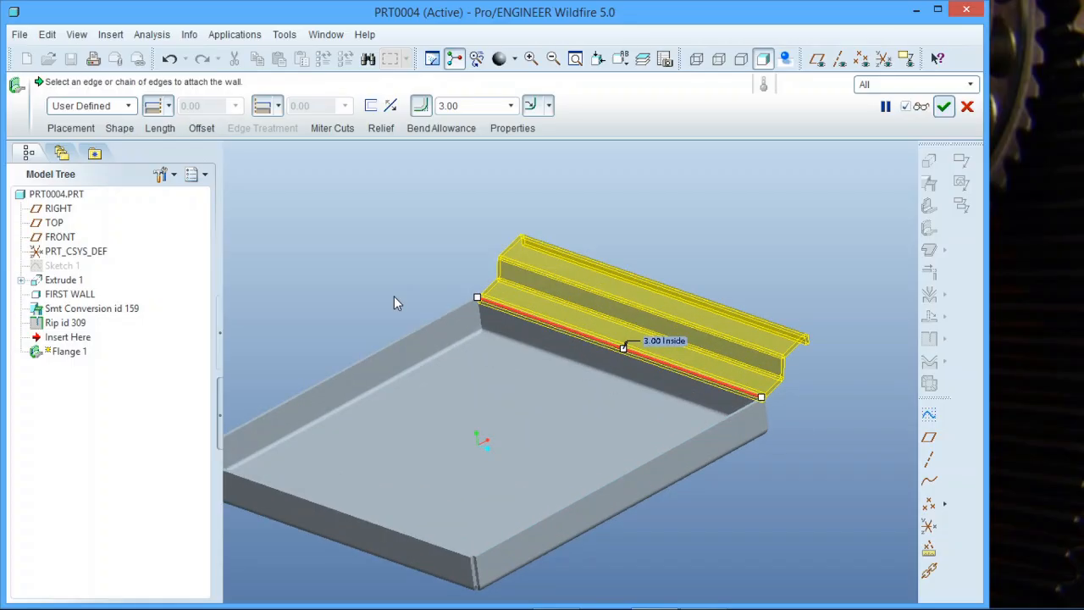
mouse_move(748, 359)
middle_mouse_down()
mouse_move(703, 352)
mouse_move(757, 365)
middle_mouse_up()
scroll(801, 356, "up", 2)
scroll(732, 381, "down", 1)
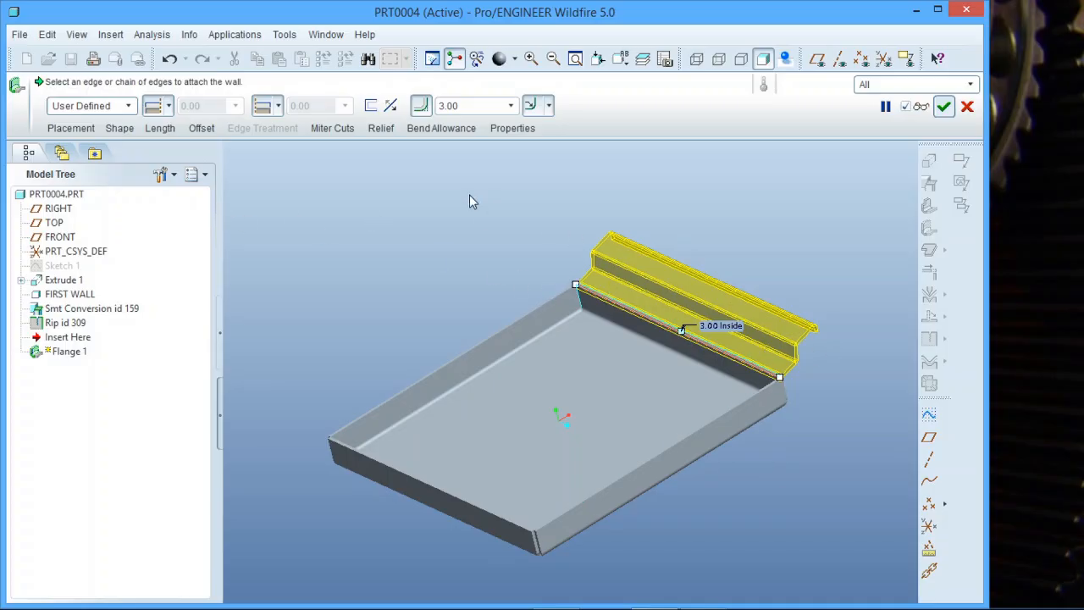
Try the length options for the flange's first end, then extend it with Blind to about 34.13 past the tray's corner.
left_click(160, 137)
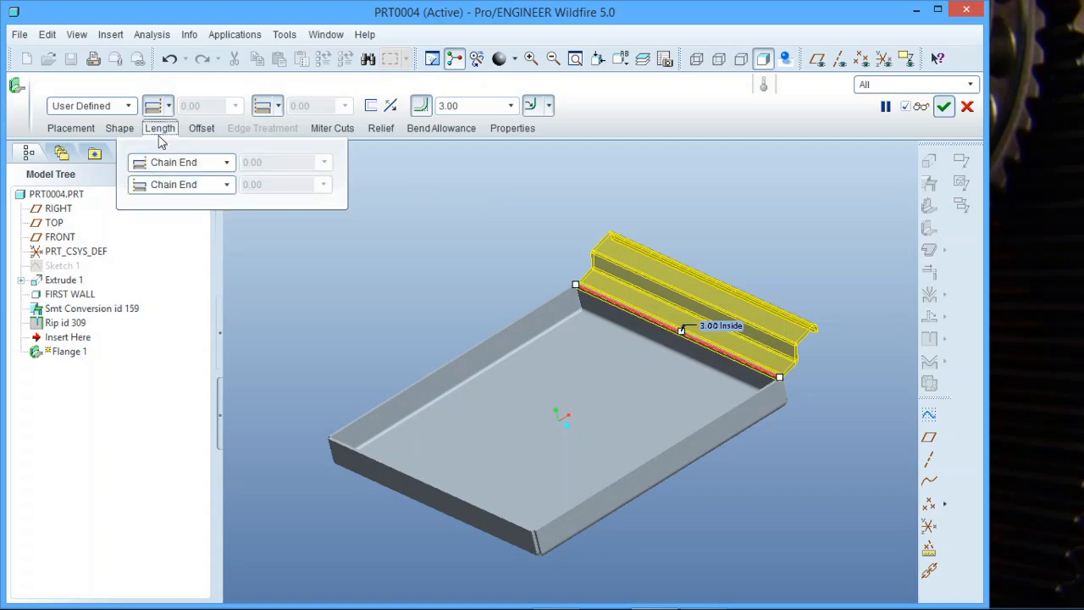
left_click(227, 162)
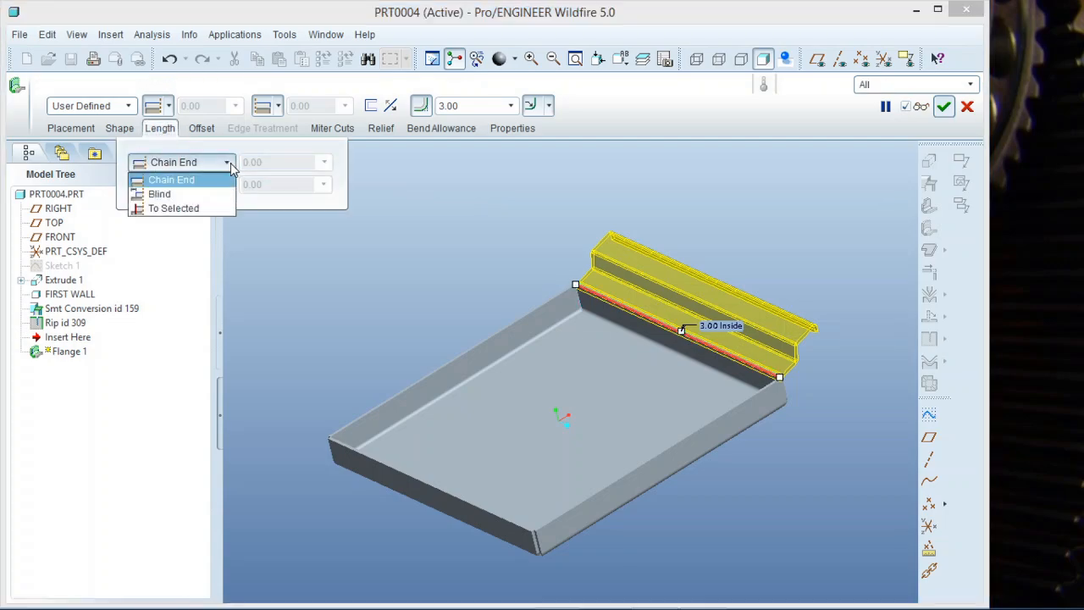
left_click(201, 195)
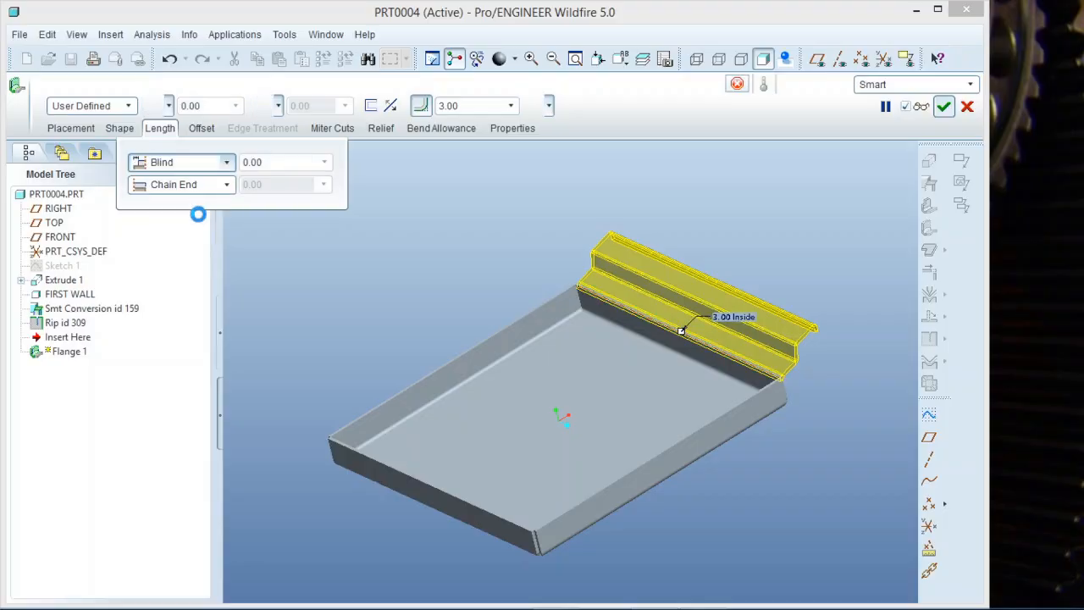
left_click(227, 162)
left_click(216, 208)
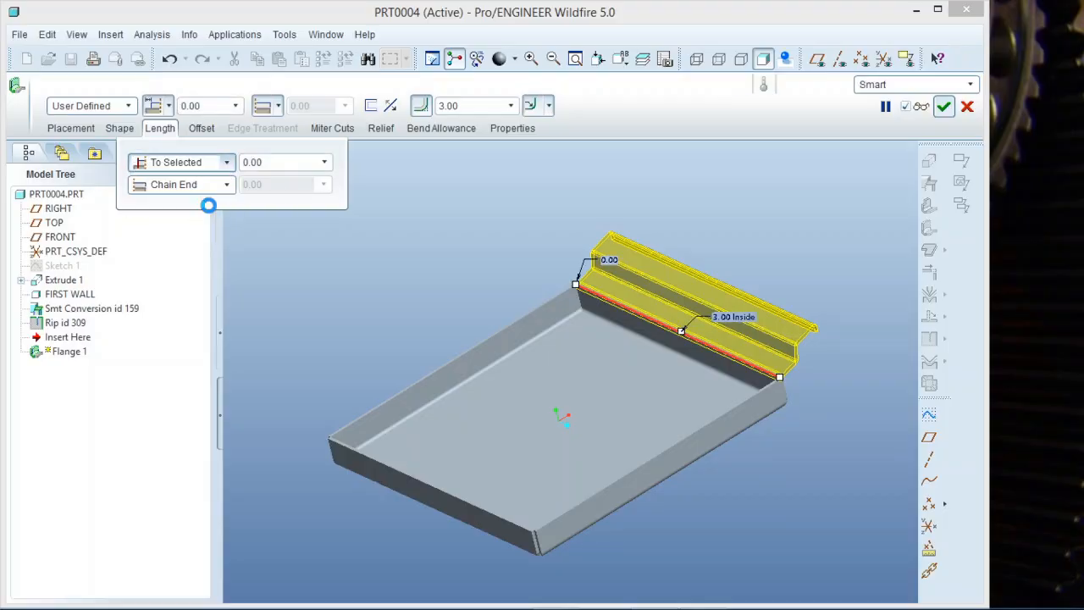
left_click(227, 164)
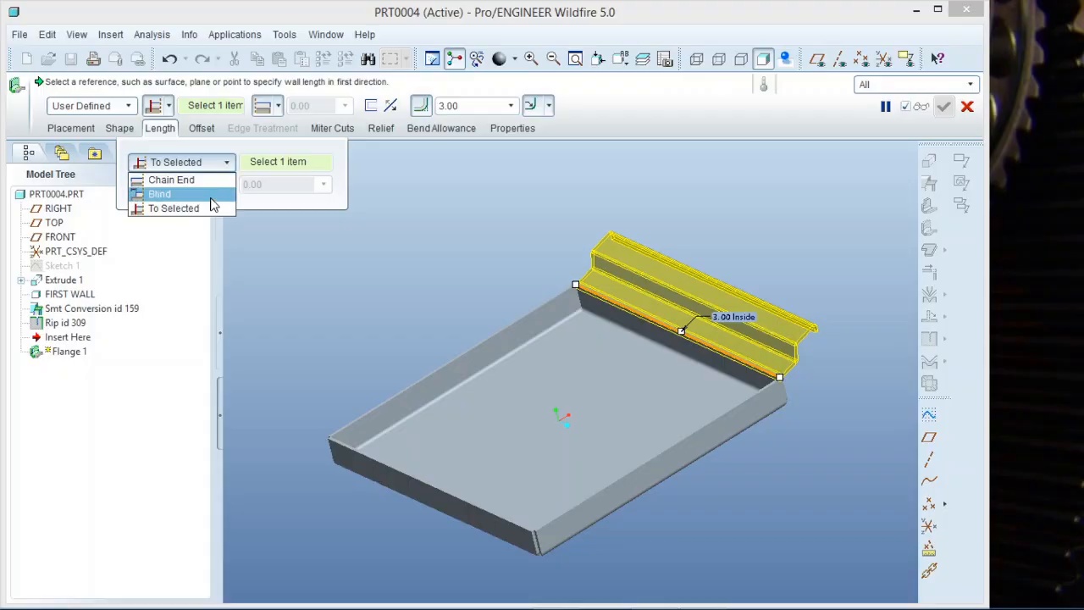
left_click(204, 195)
left_click_drag(577, 285, 552, 275)
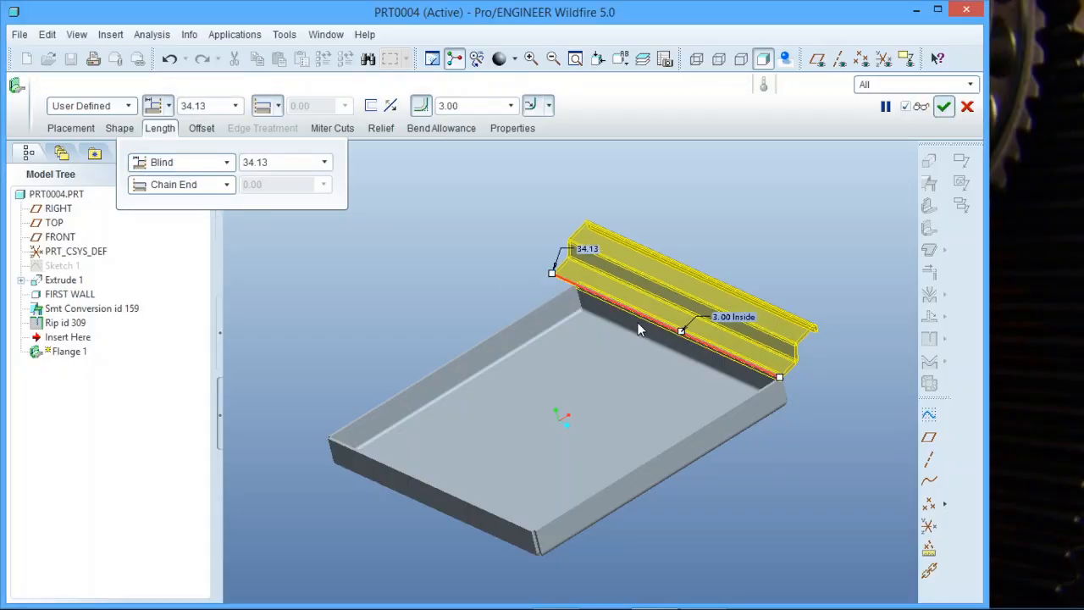
Extend the flange's second end with Blind to about 40.13 past the opposite corner.
left_click(225, 186)
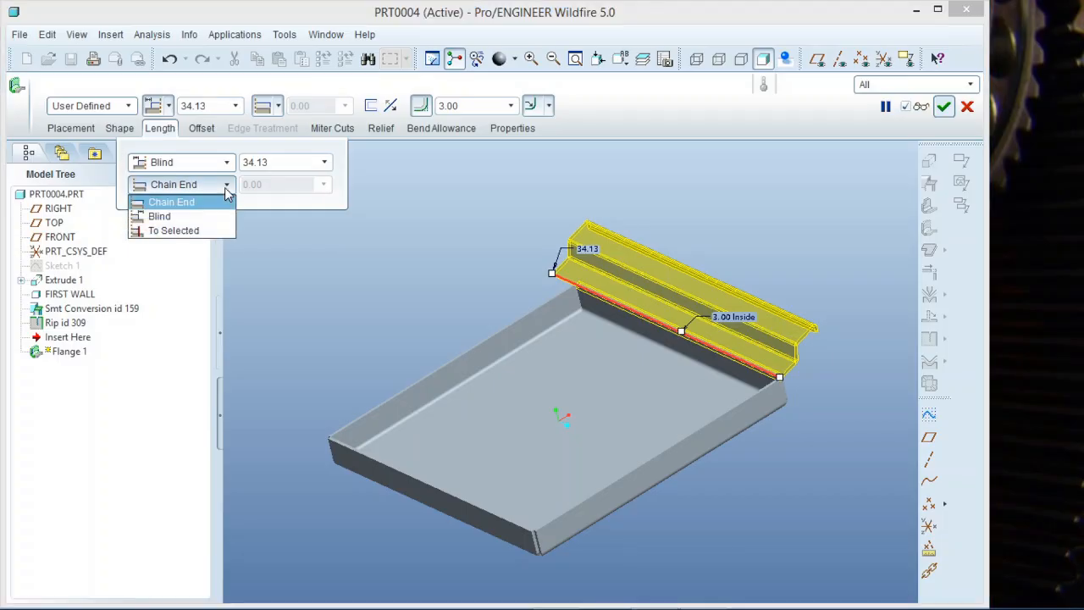
left_click(210, 222)
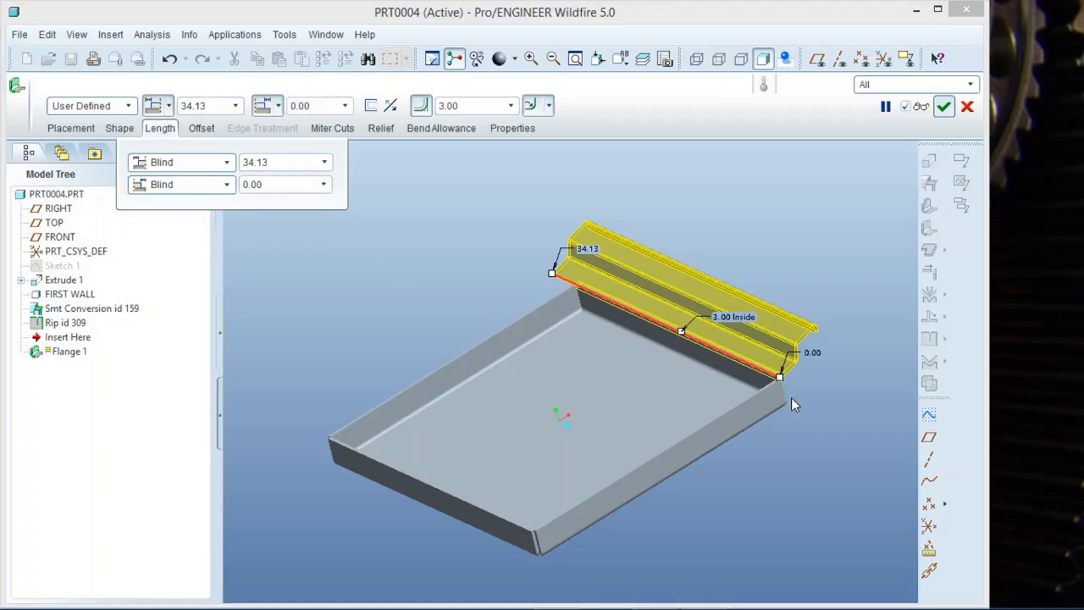
left_click_drag(781, 383, 808, 392)
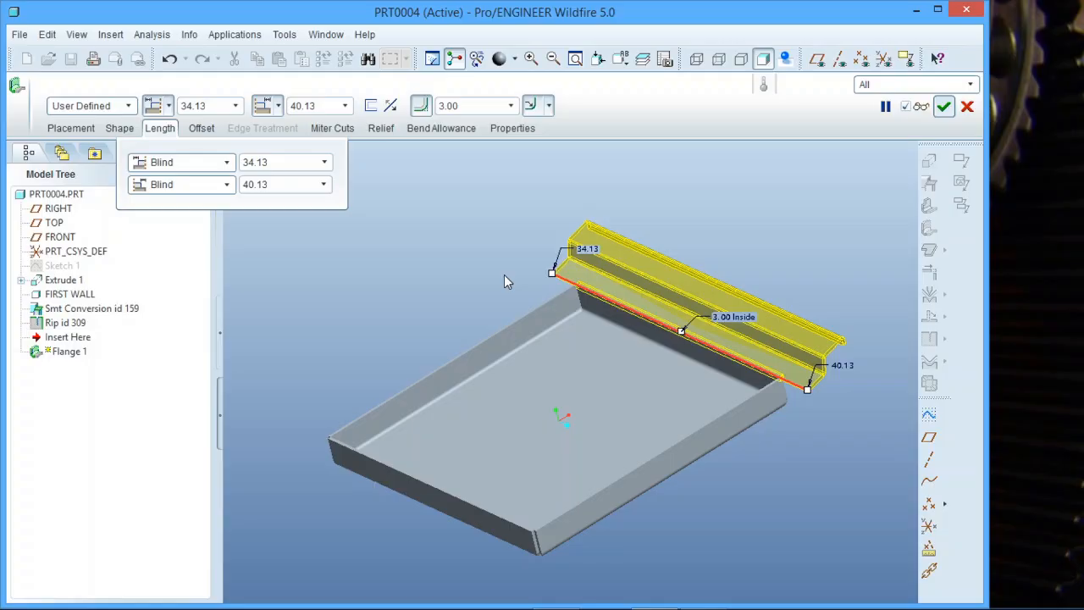
Limit the flange's first end with To Selected, using the outer surface of the adjacent tray side wall as reference.
left_click(223, 164)
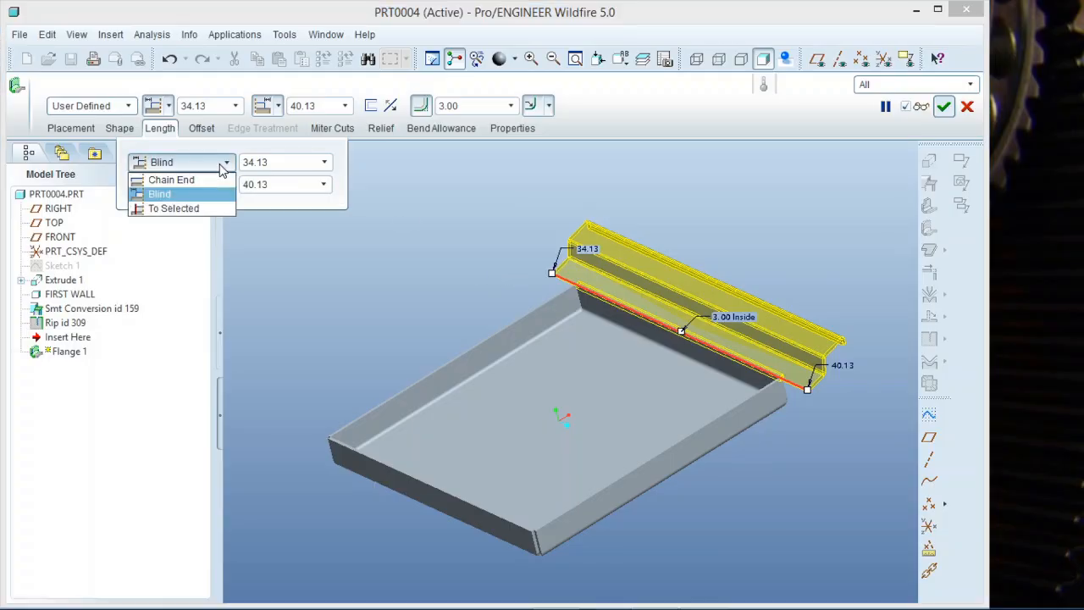
left_click(203, 209)
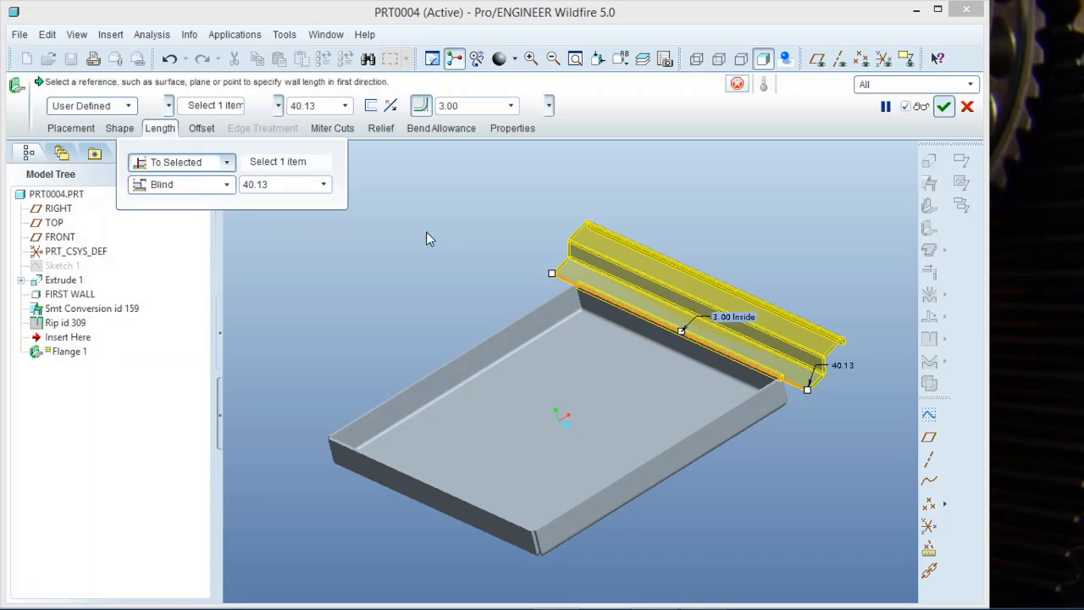
scroll(765, 407, "up", 5)
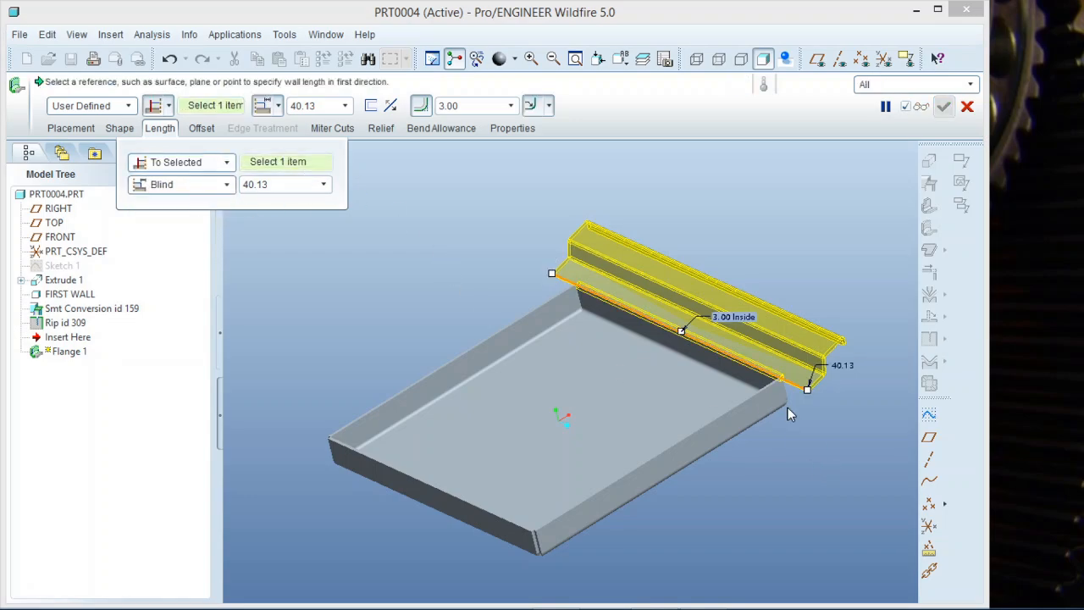
left_click(649, 301)
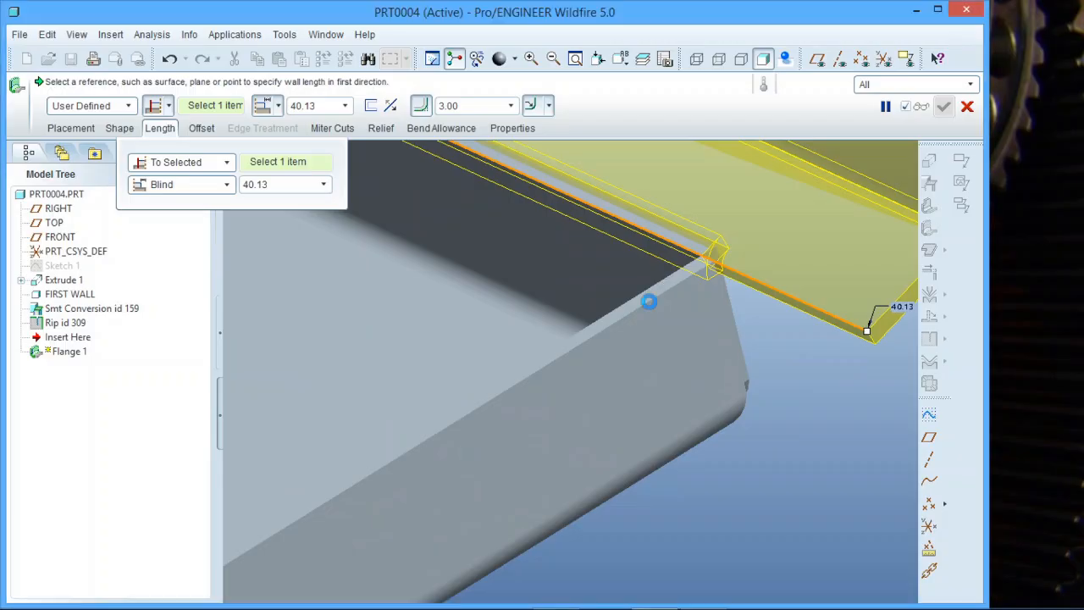
scroll(707, 358, "down", 3)
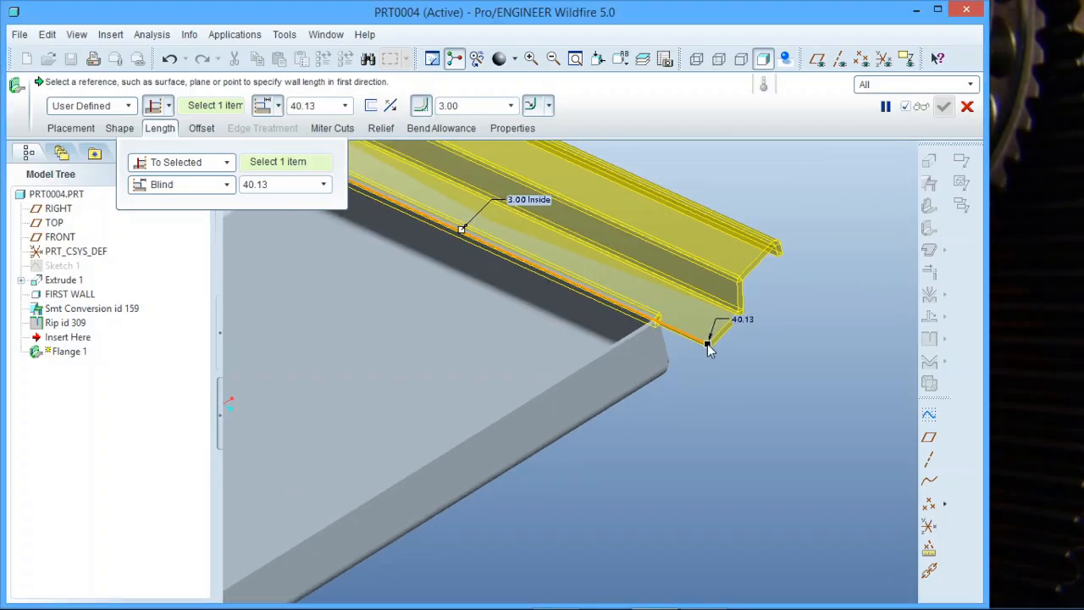
scroll(708, 347, "down", 4)
scroll(650, 325, "up", 4)
middle_click_drag(652, 325, 312, 382)
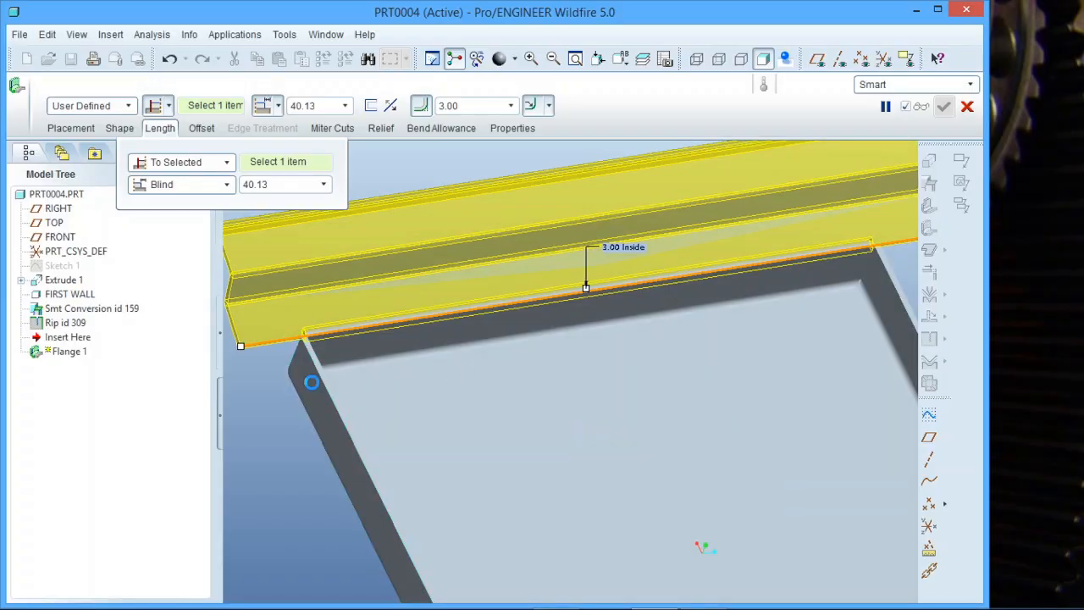
left_click(312, 382)
scroll(284, 348, "up", 2)
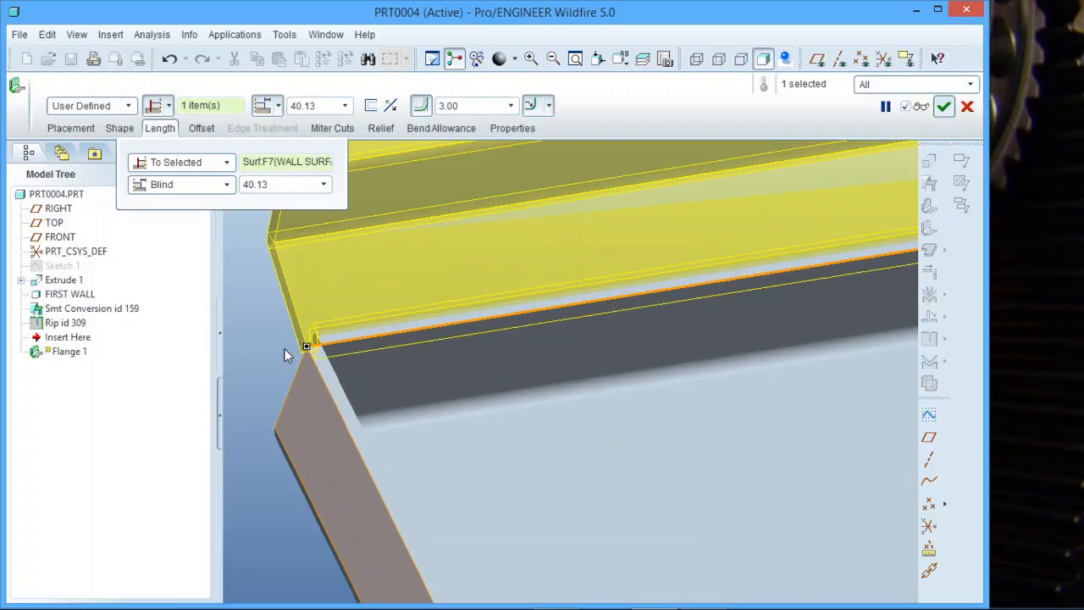
Limit the flange's second end with To Selected, using the outer surface of the opposite side wall, and close the length settings.
scroll(293, 349, "down", 5)
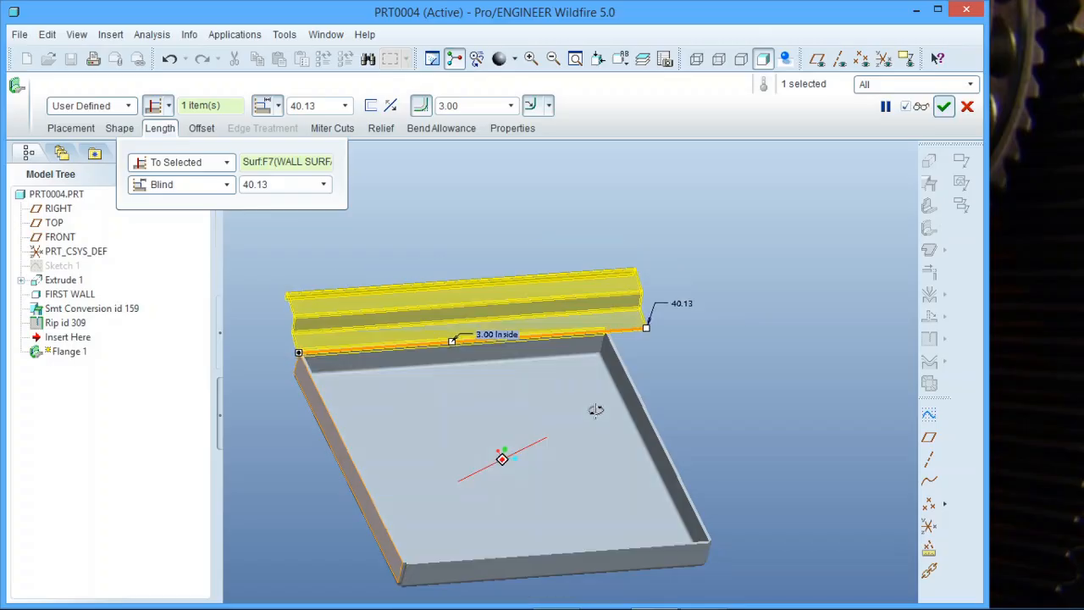
middle_click_drag(596, 410, 579, 428)
scroll(702, 358, "up", 3)
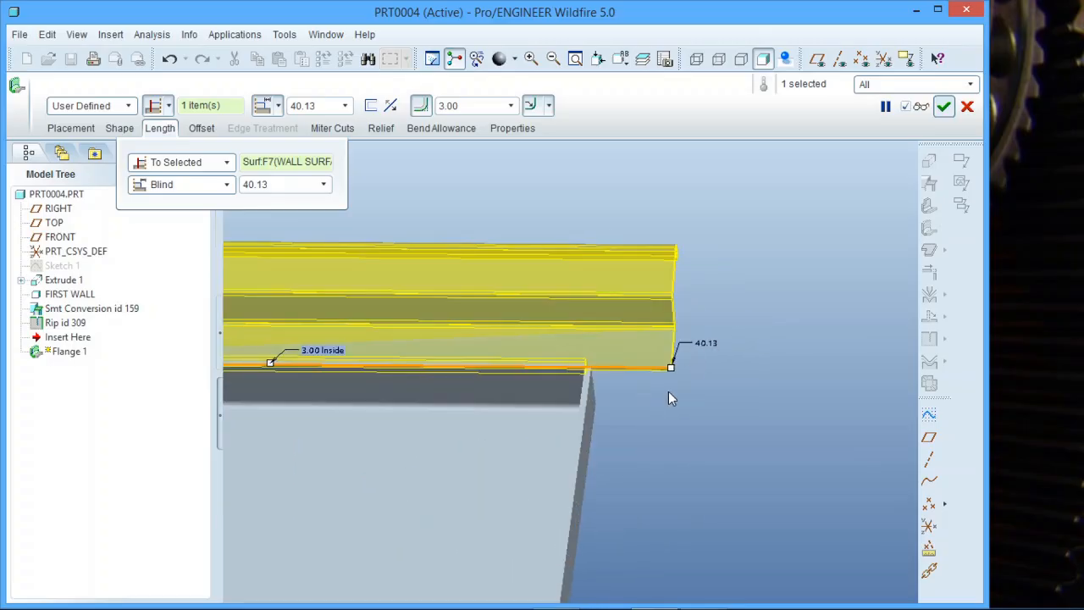
middle_click_drag(668, 398, 638, 404)
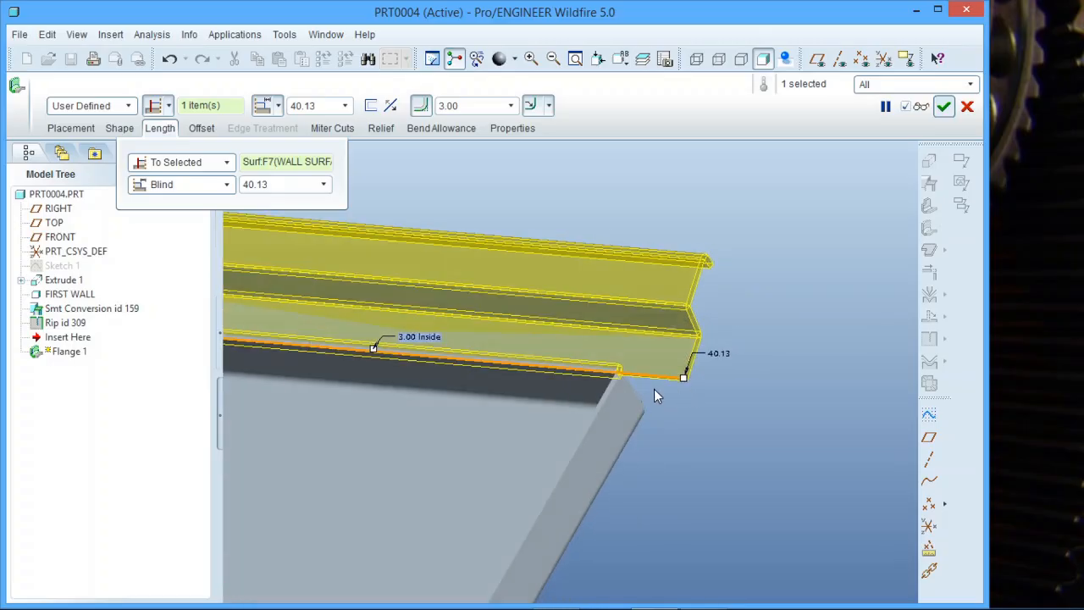
left_click(227, 184)
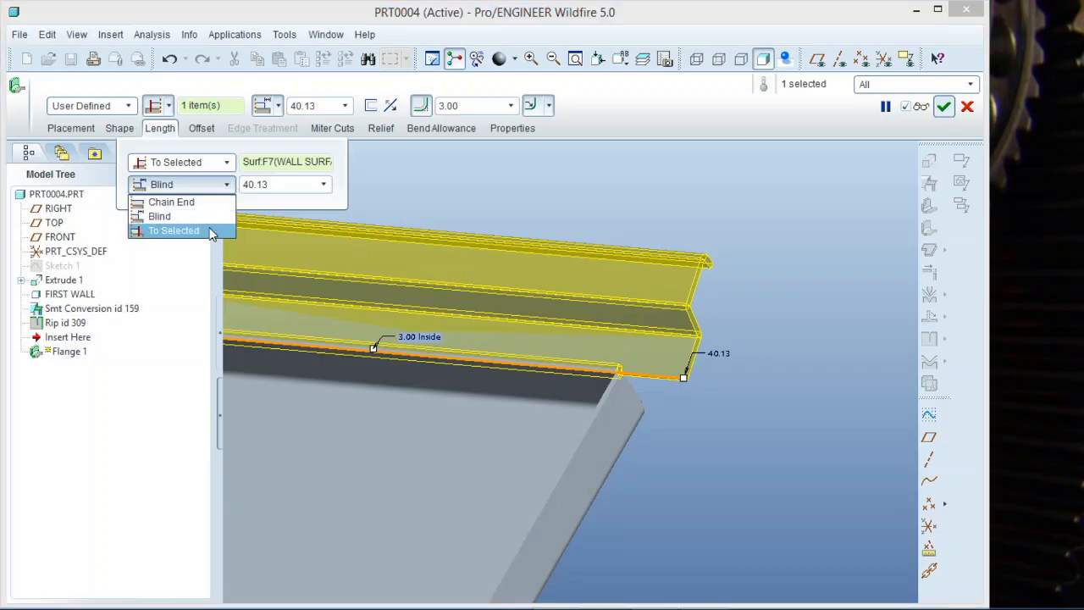
left_click(211, 231)
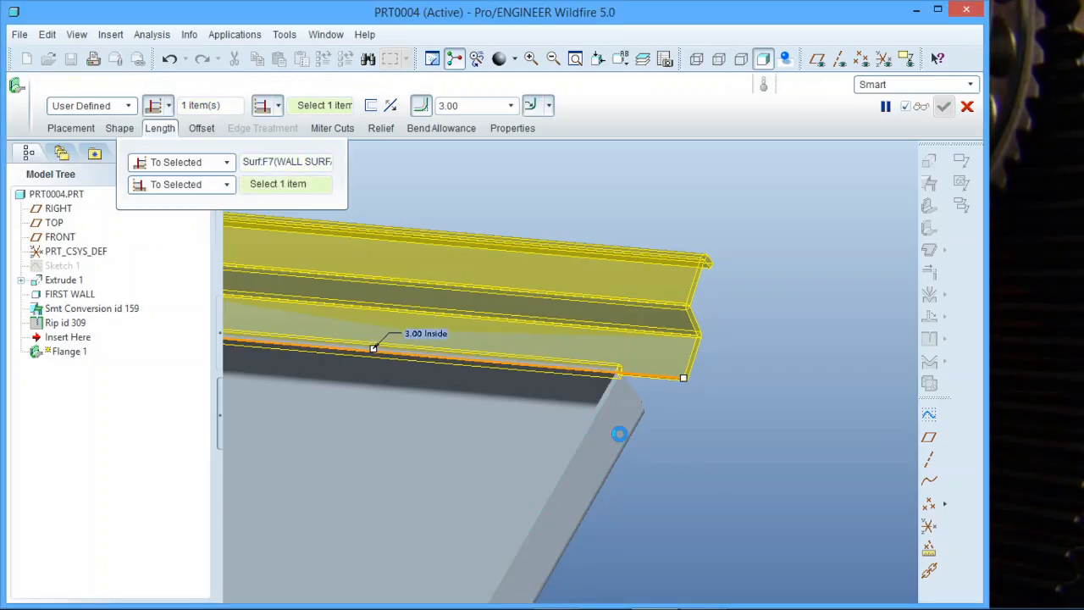
left_click(619, 434)
middle_click_drag(701, 361, 653, 365)
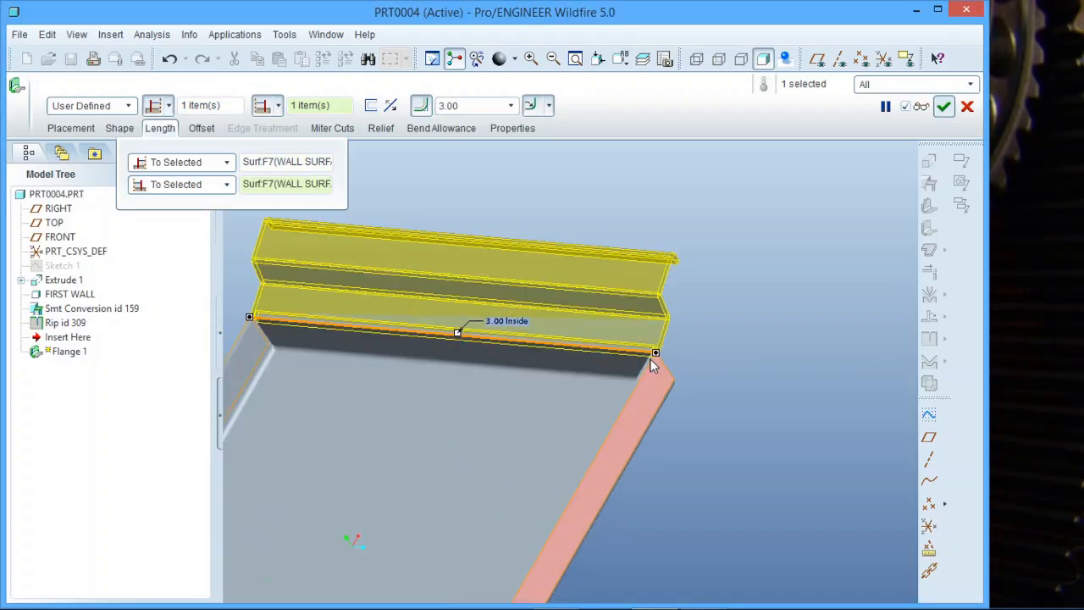
scroll(652, 363, "down", 5)
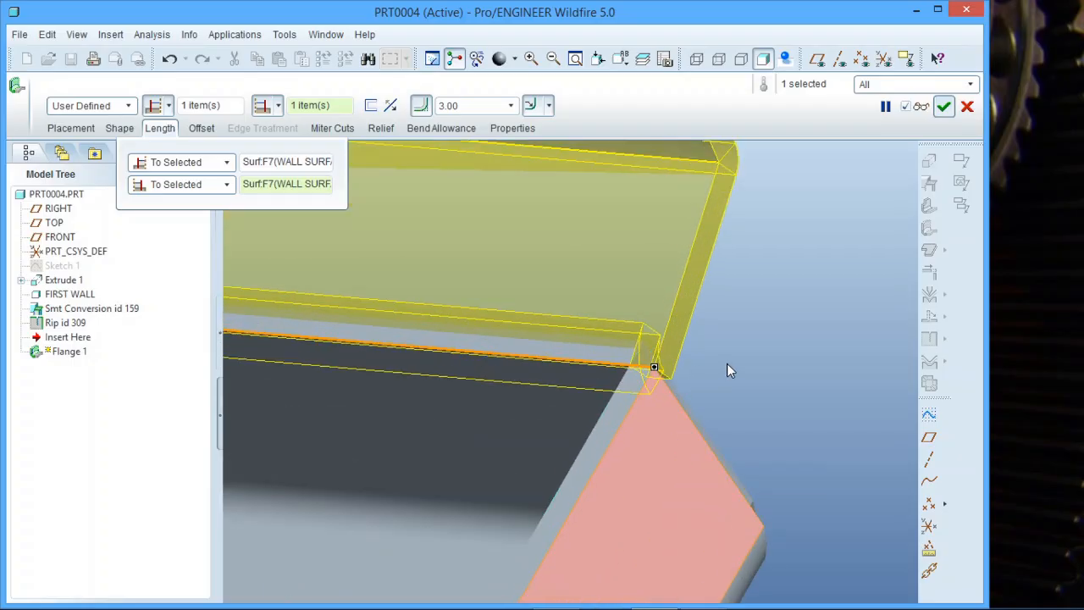
scroll(727, 370, "up", 5)
left_click(161, 128)
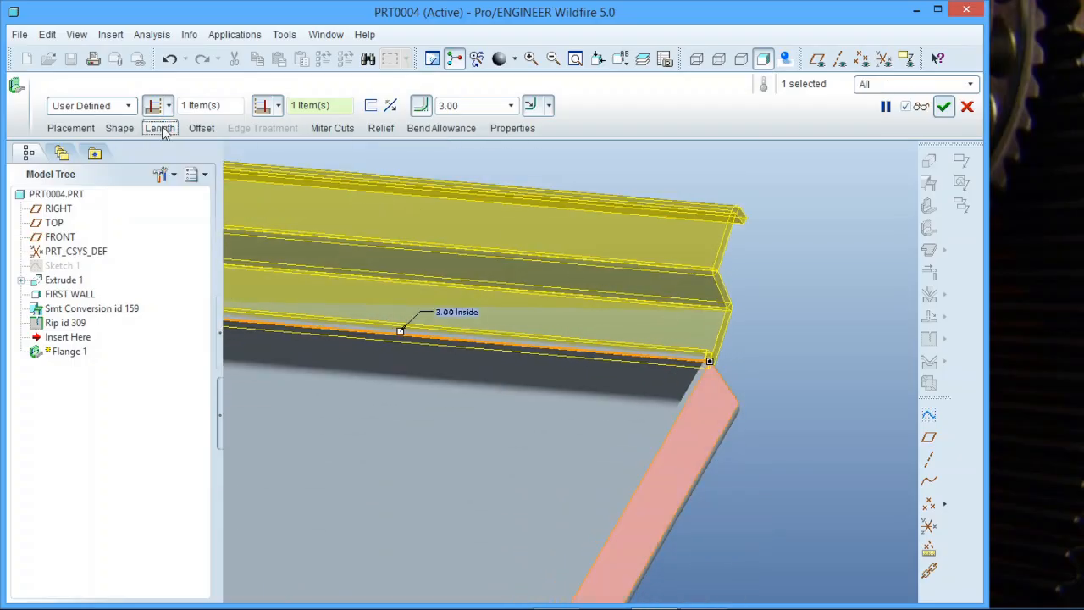
Review the flange's end length references and wall offset options against the whole tray.
scroll(786, 346, "up", 4)
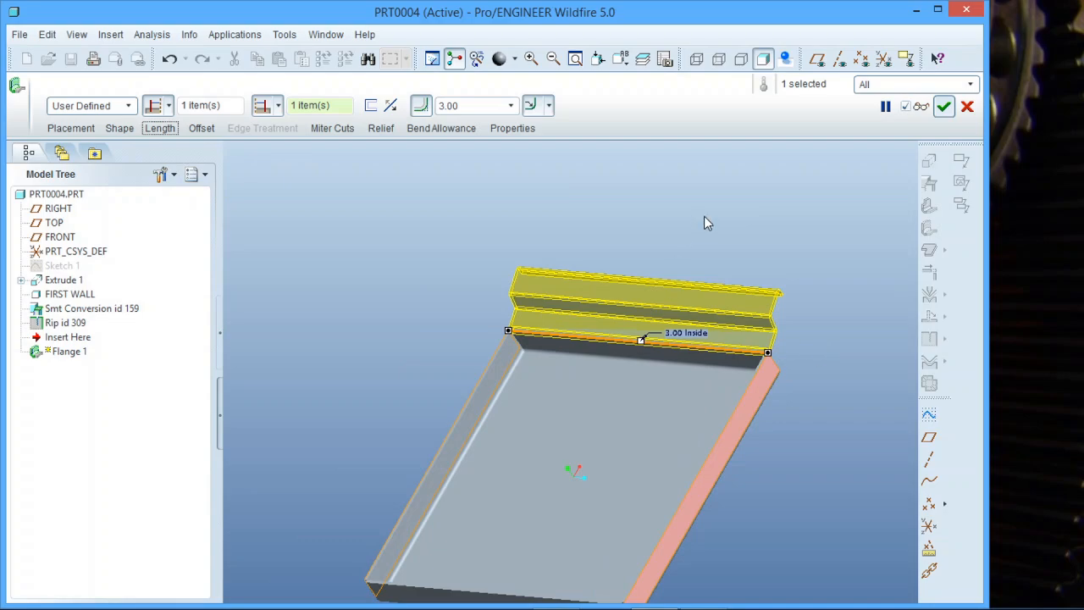
scroll(690, 336, "up", 1)
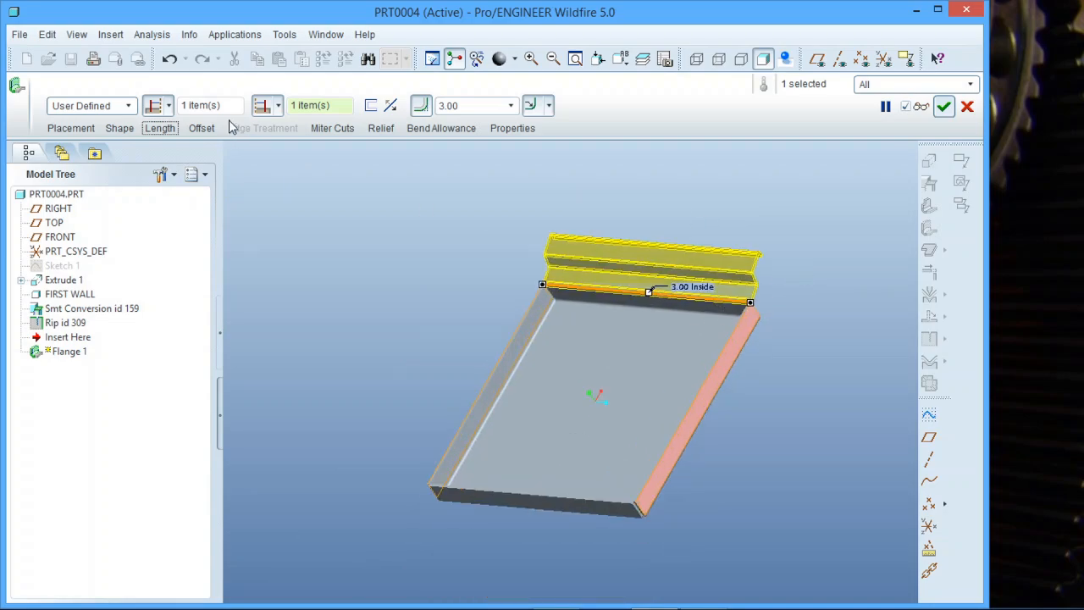
left_click(204, 128)
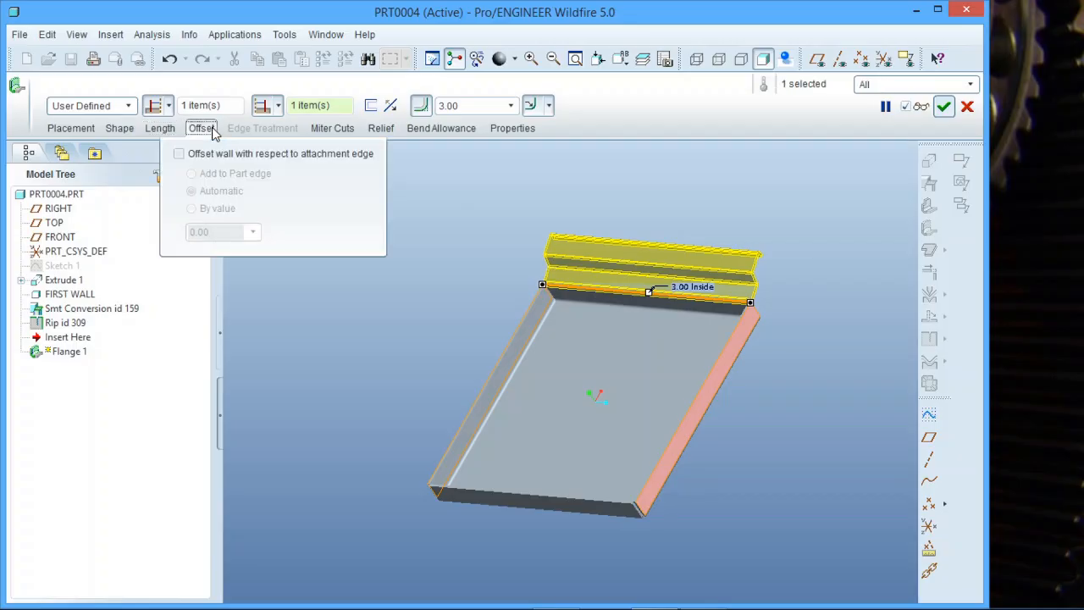
left_click(212, 128)
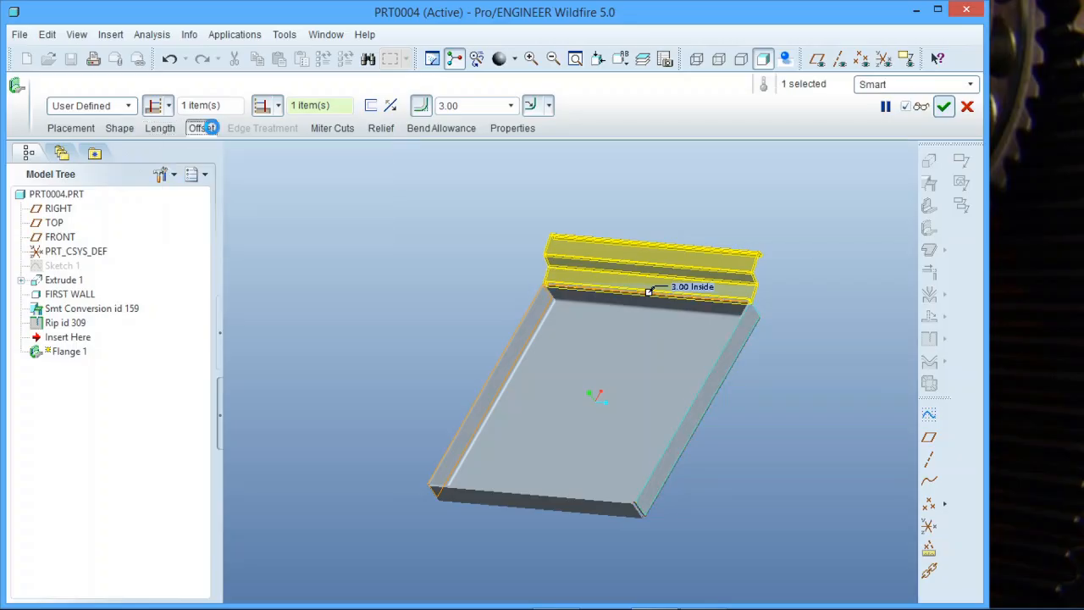
left_click(204, 129)
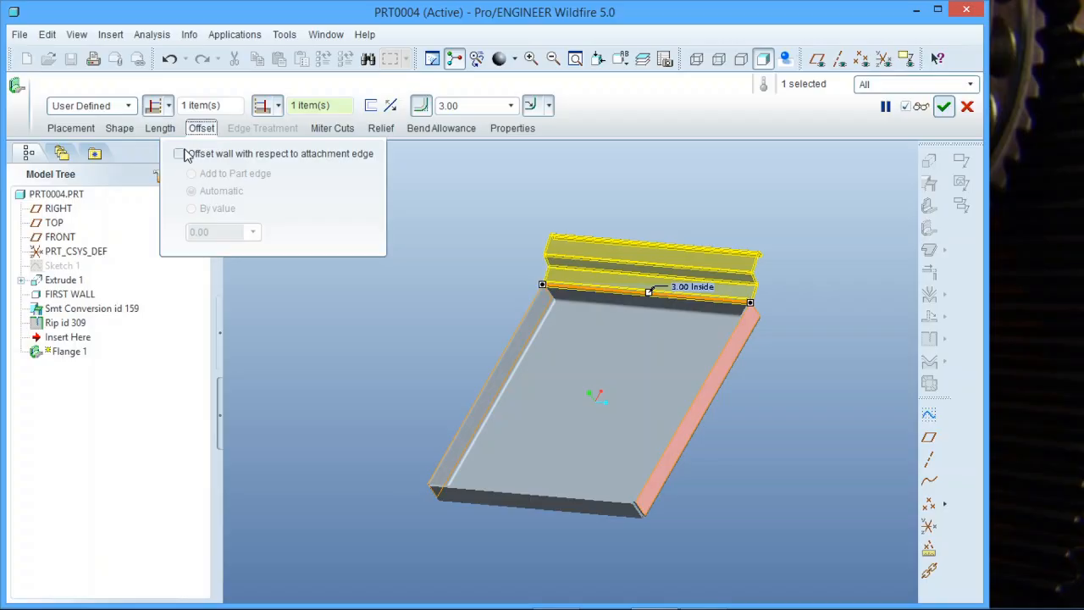
left_click(161, 128)
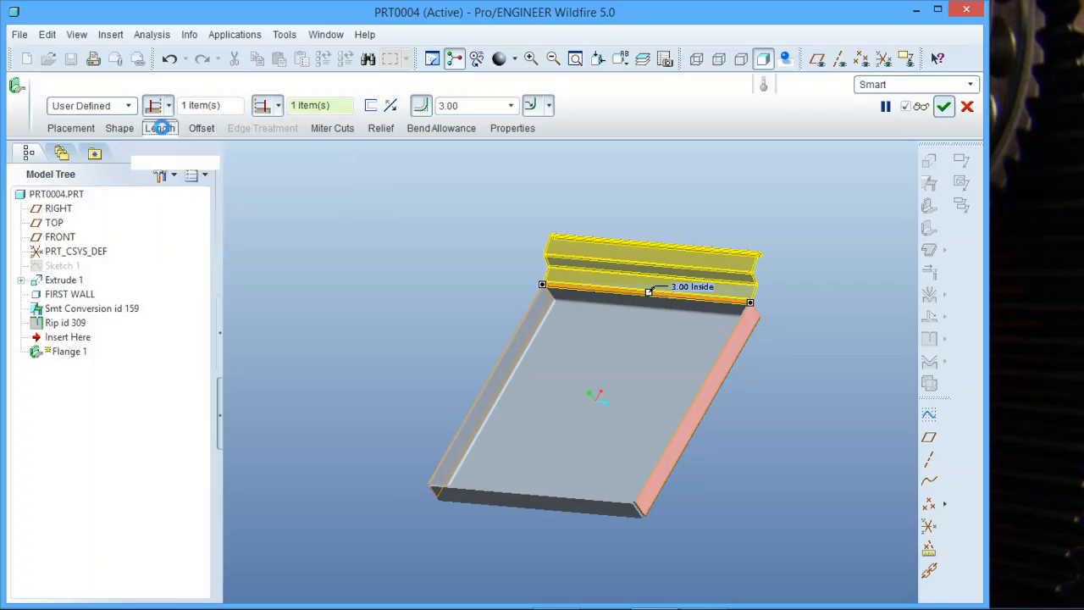
left_click(206, 133)
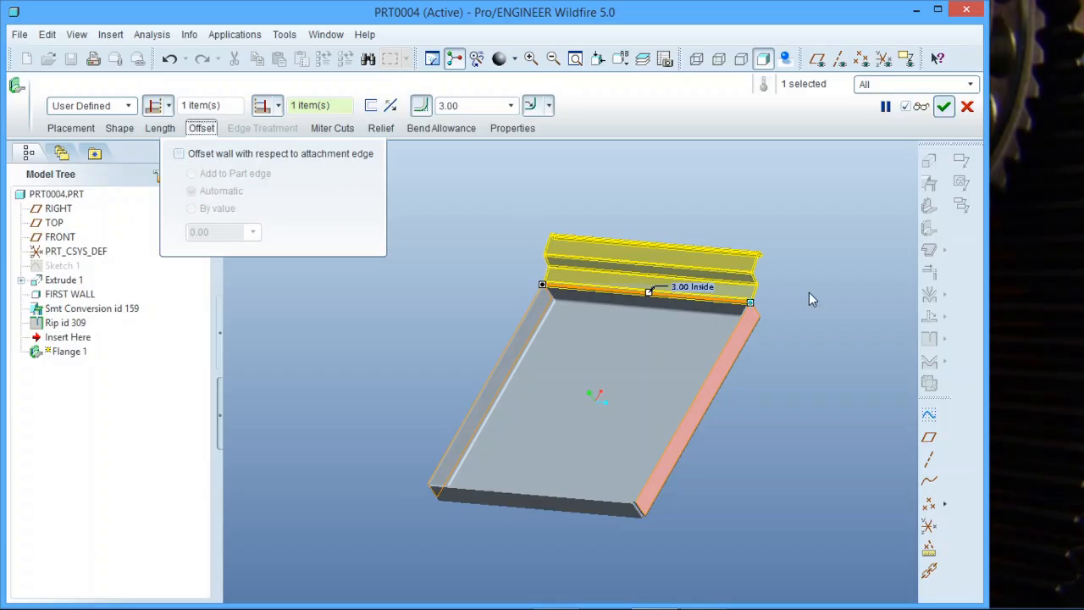
left_click(160, 128)
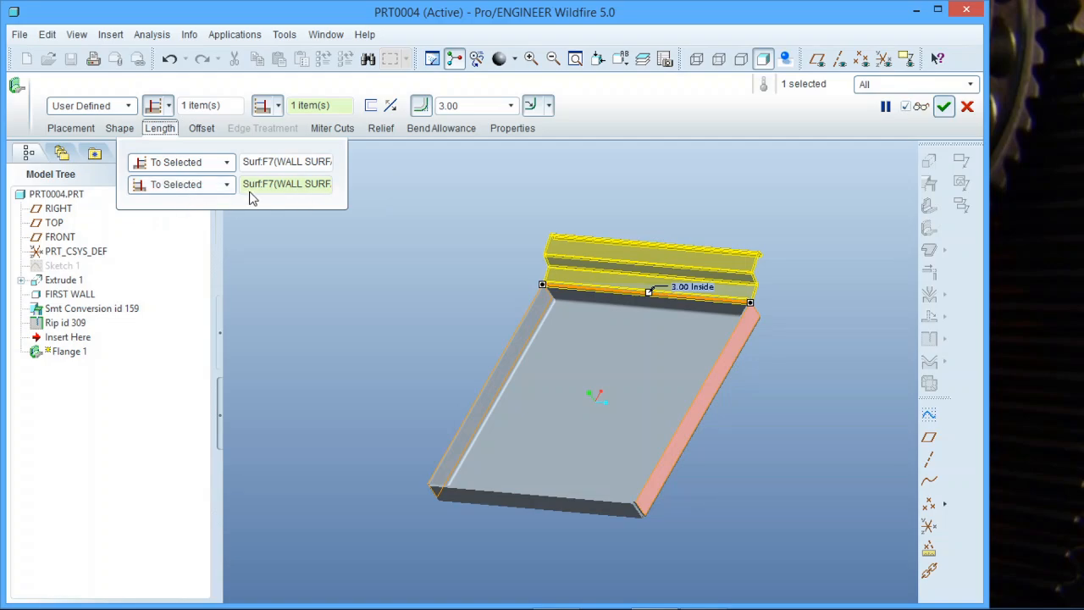
Offset the flange wall from its attachment edge by a value of 10 and check the preview at the tray's corners.
left_click(202, 128)
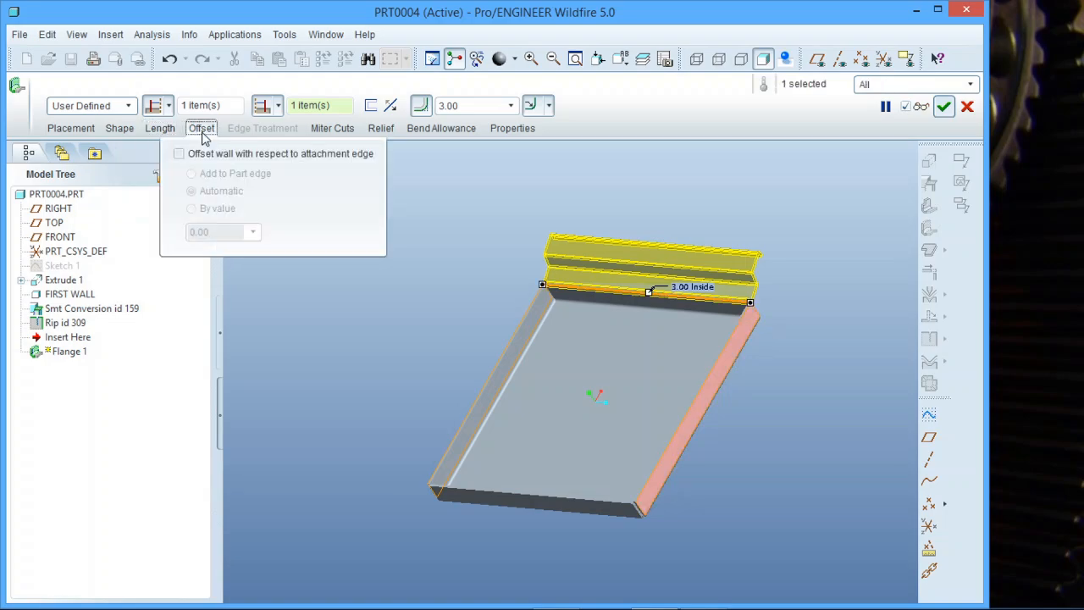
left_click(178, 154)
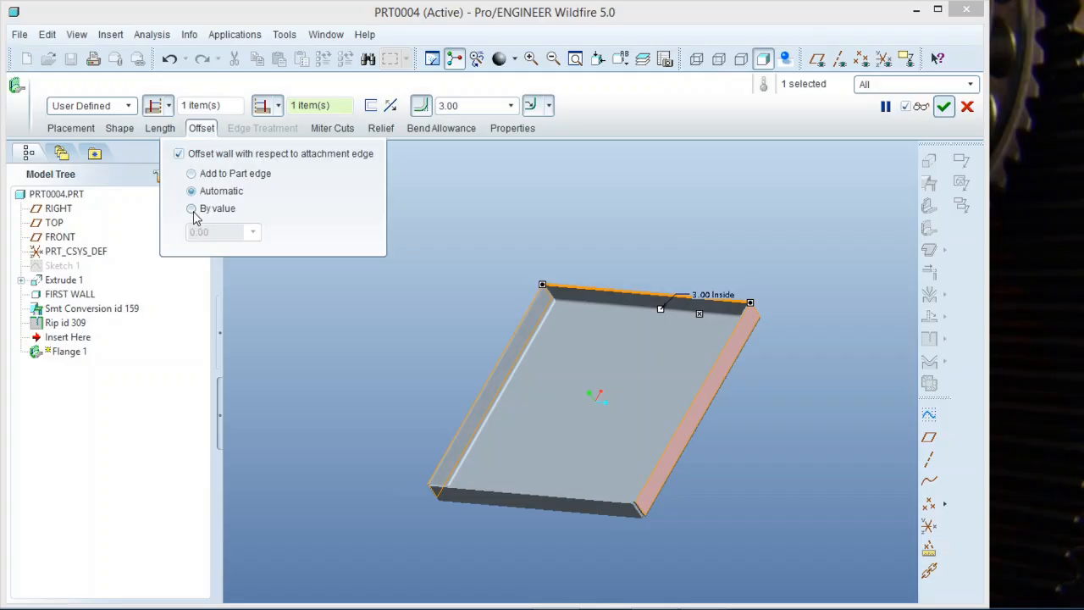
left_click(192, 212)
scroll(695, 259, "down", 4)
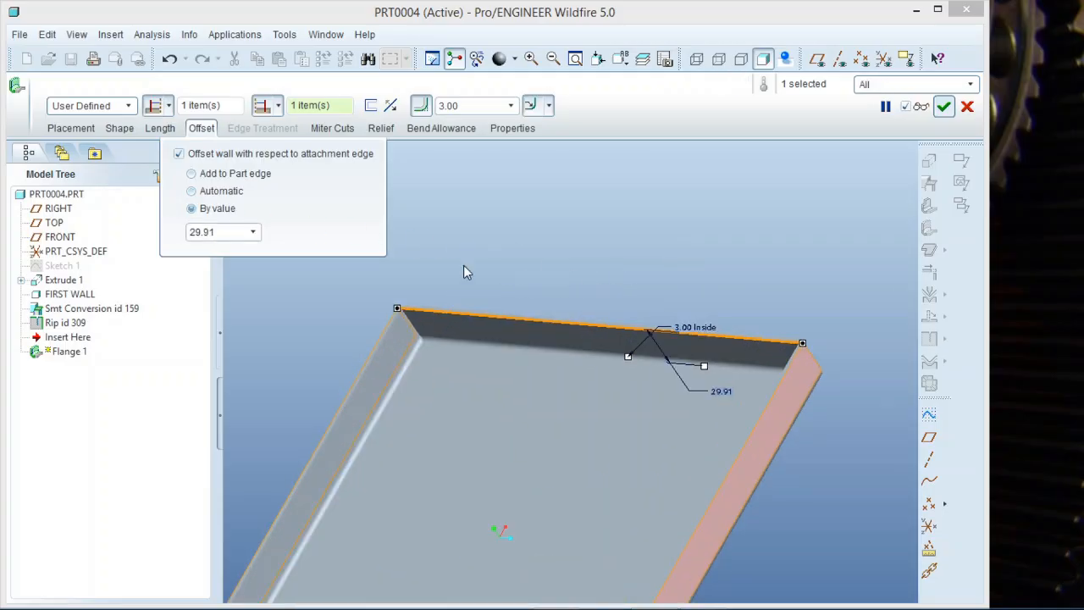
double_click(238, 230)
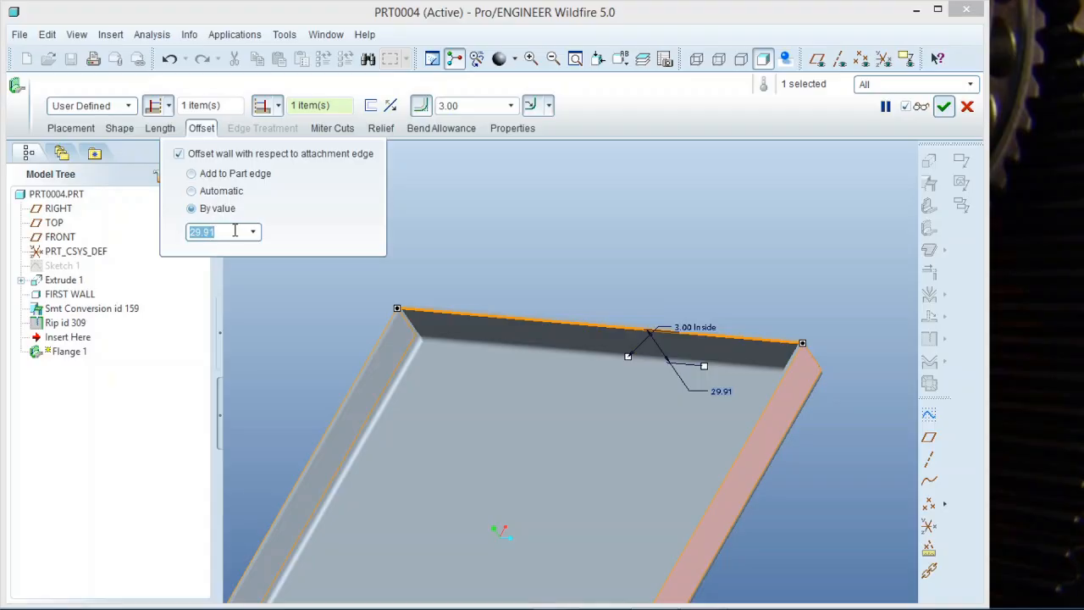
type("10")
key("Return")
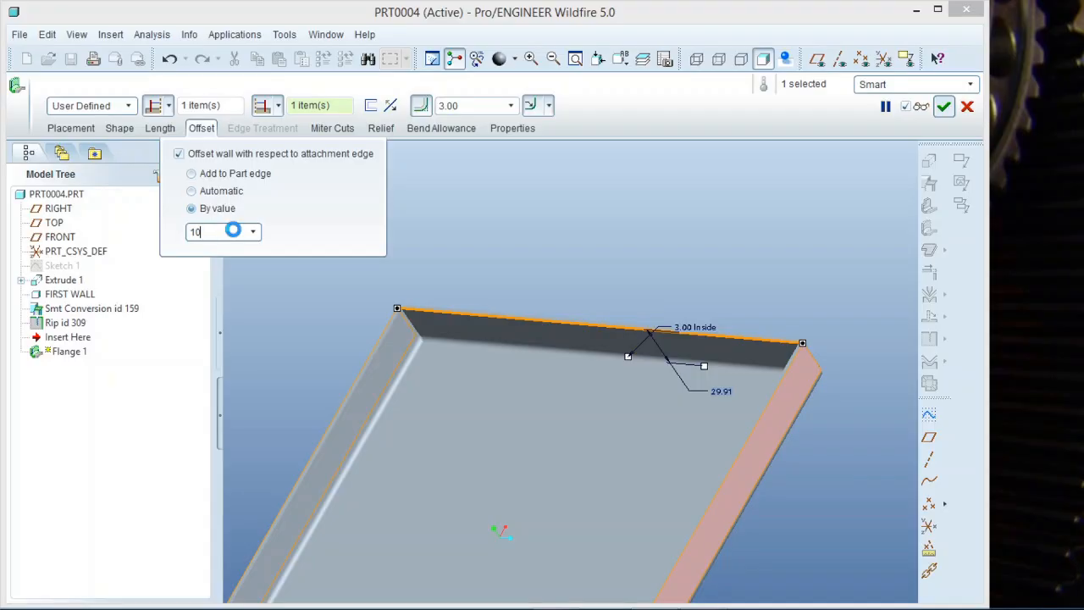
middle_click_drag(805, 366, 523, 389)
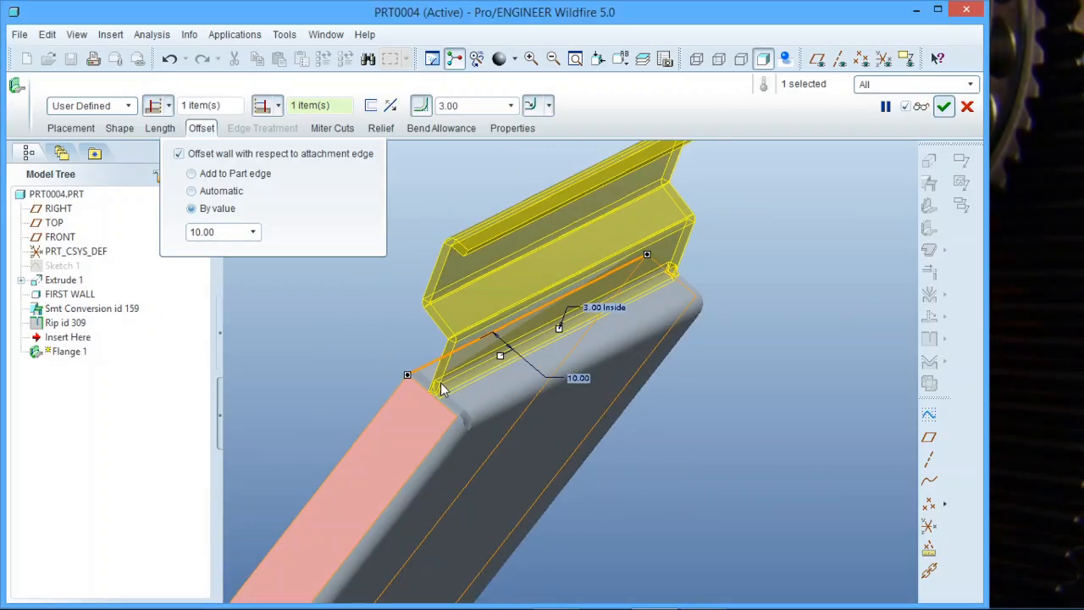
scroll(440, 388, "down", 2)
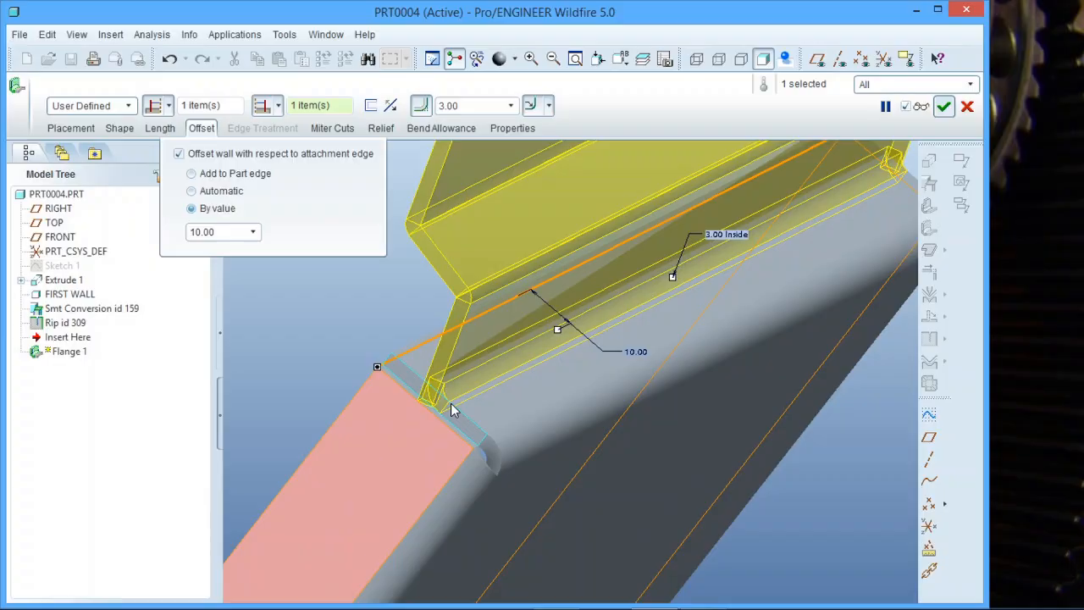
middle_click_drag(452, 410, 602, 345)
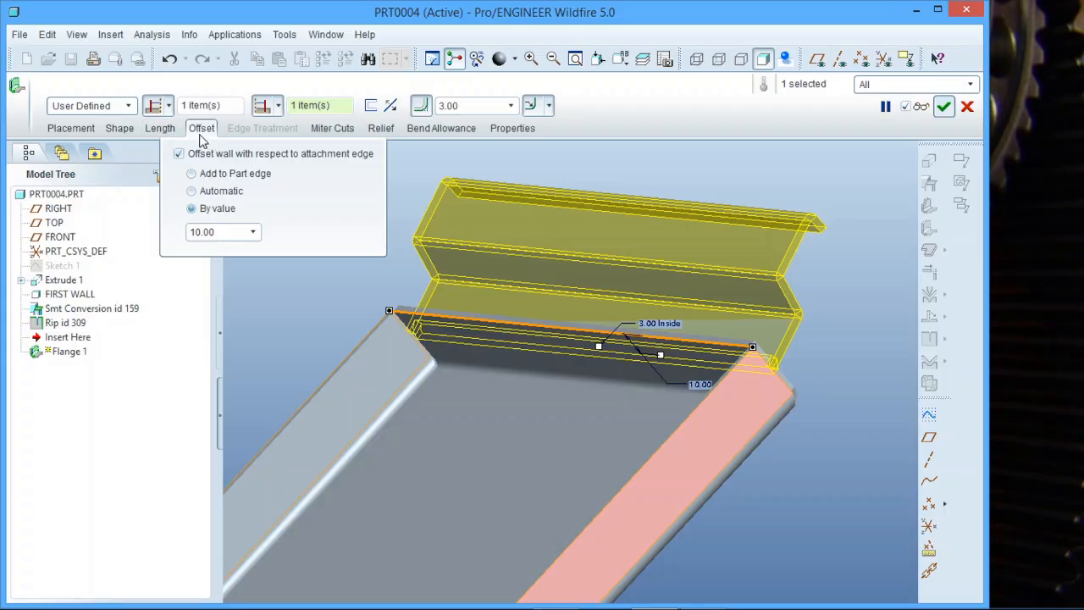
middle_click_drag(559, 388, 776, 432)
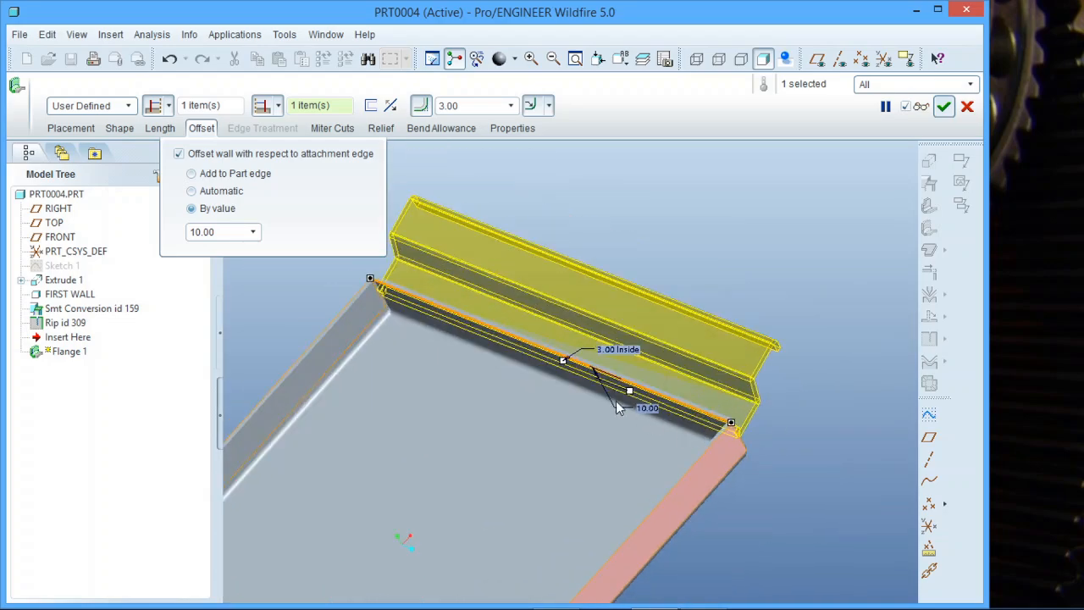
left_click(200, 127)
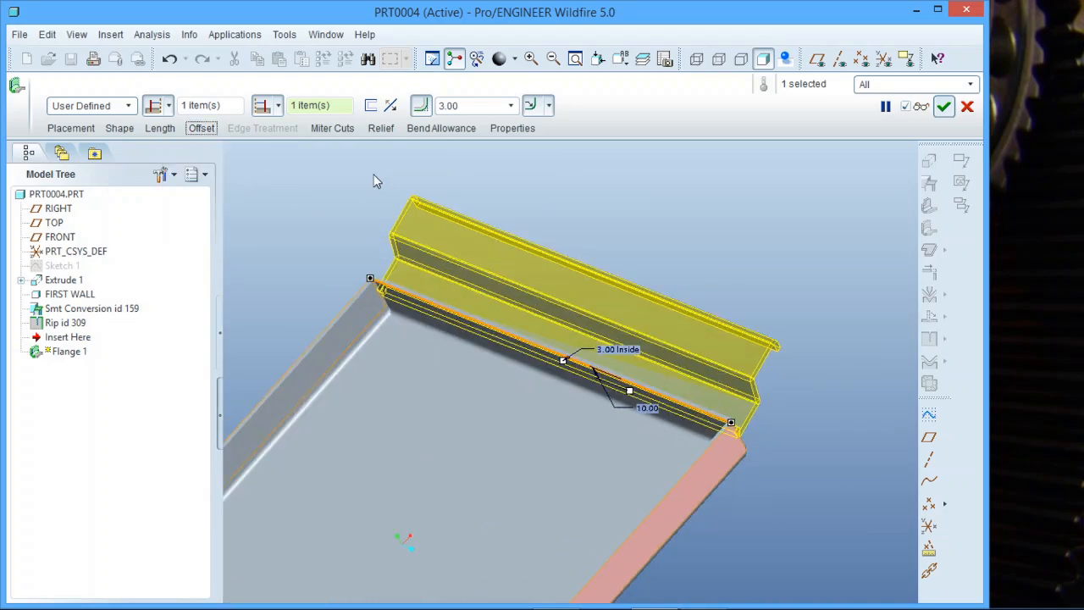
Examine the flange's miter cut width and offset settings against the tray's corner.
left_click(332, 128)
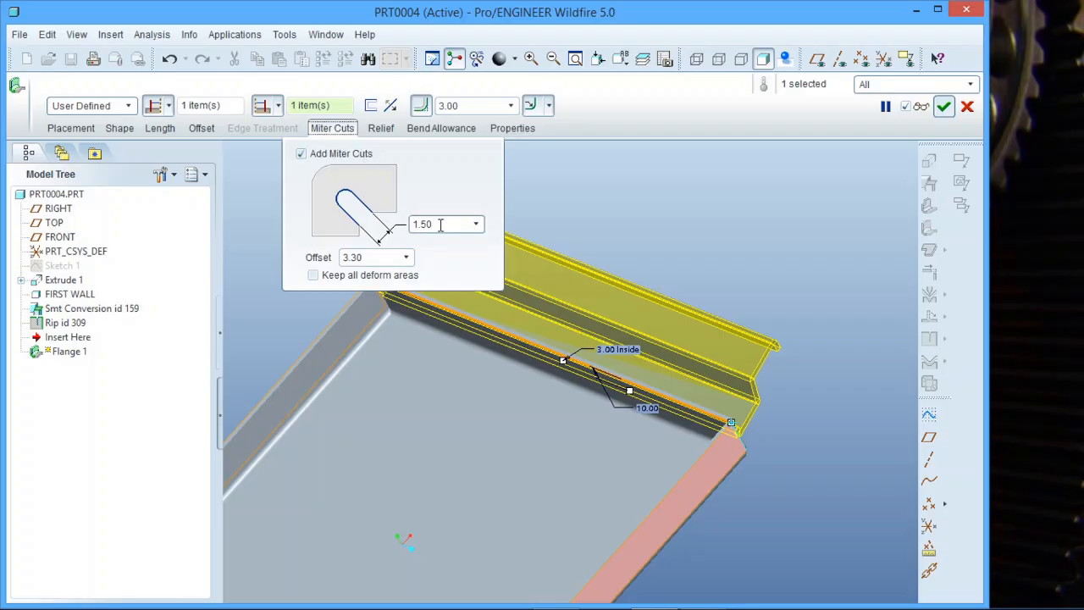
scroll(768, 443, "up", 5)
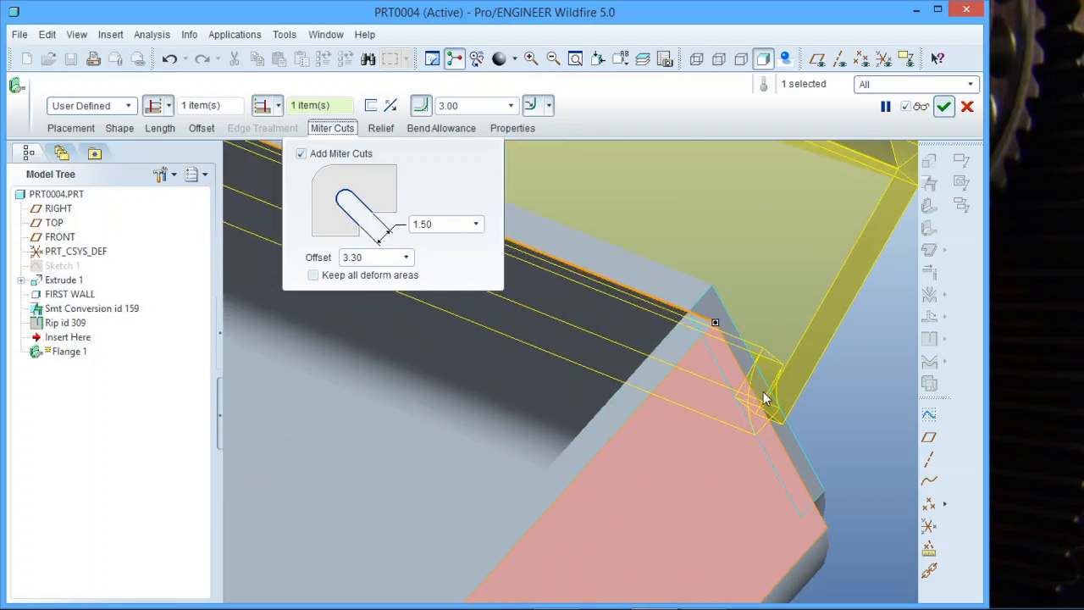
scroll(759, 355, "down", 5)
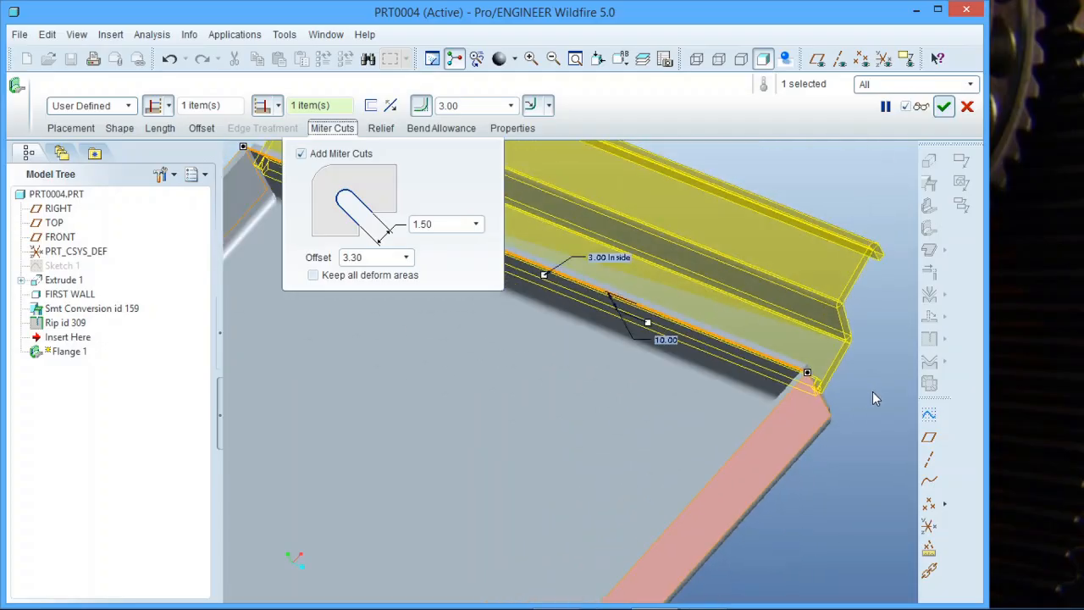
middle_click_drag(781, 405, 749, 389)
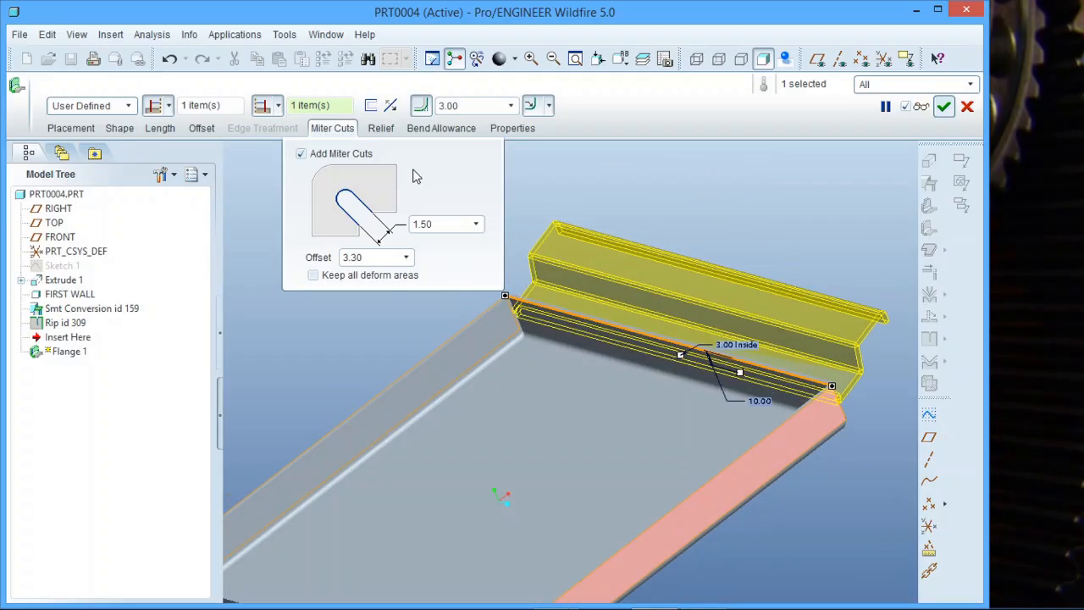
Set the flange's bend relief type to Stretch.
left_click(385, 129)
left_click(392, 187)
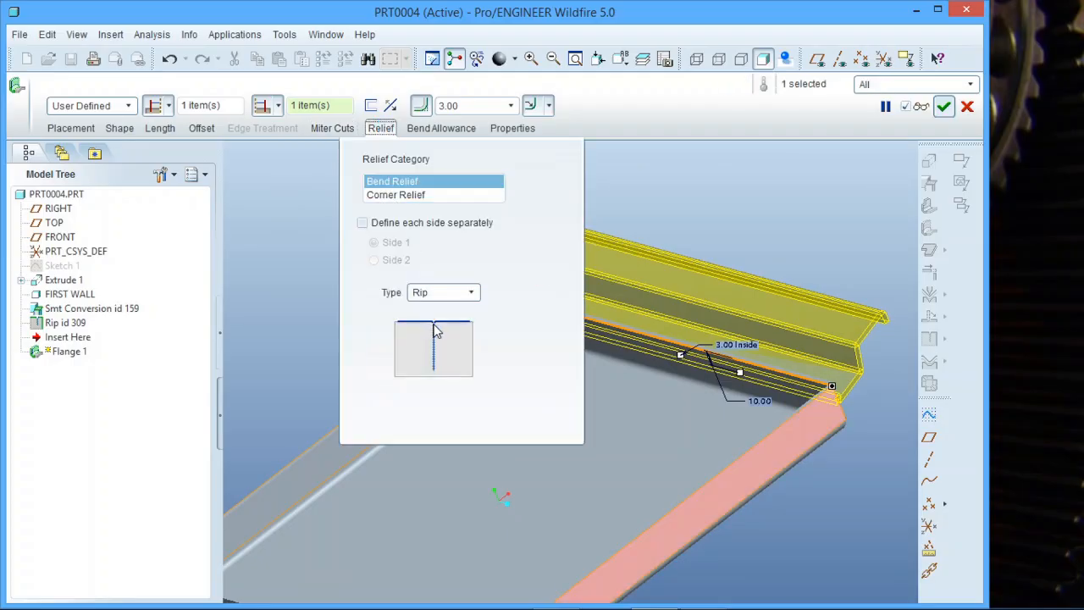
scroll(735, 344, "up", 4)
scroll(780, 361, "down", 5)
scroll(797, 371, "down", 3)
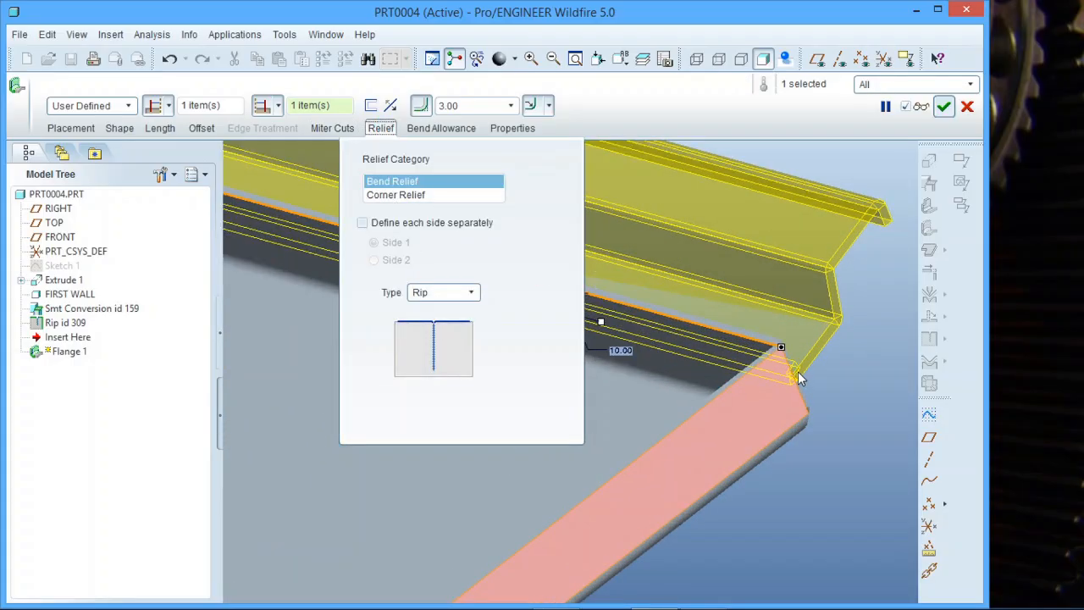
scroll(855, 374, "up", 3)
scroll(856, 374, "down", 6)
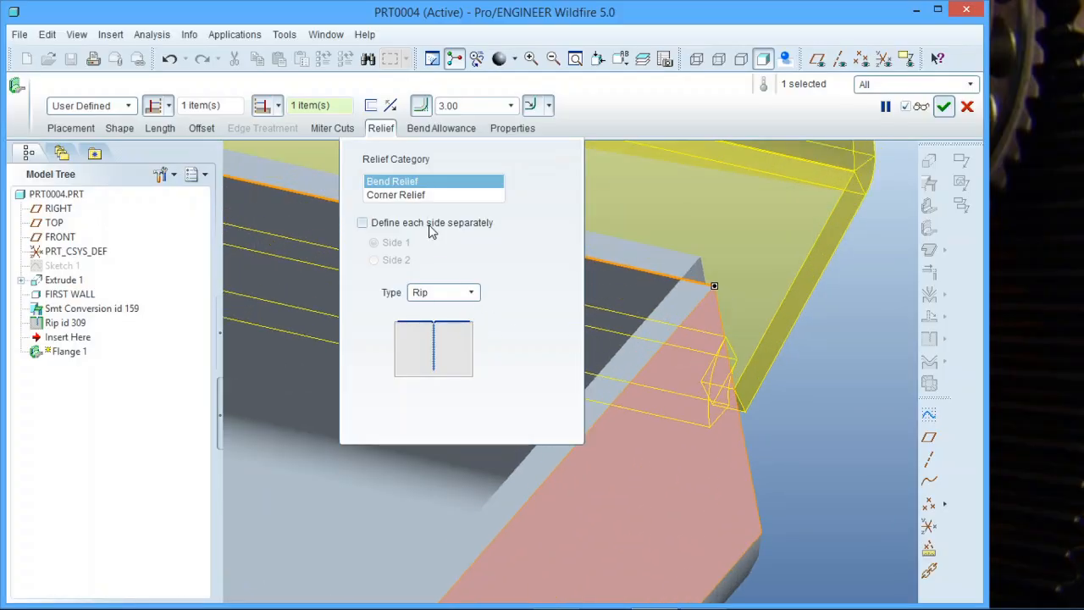
left_click(473, 292)
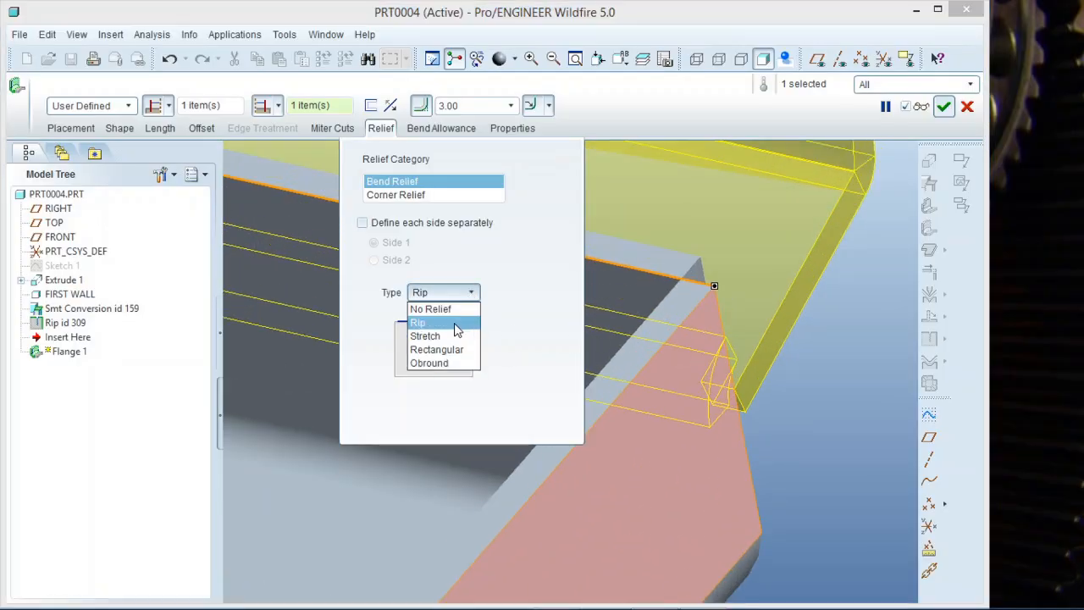
left_click(441, 336)
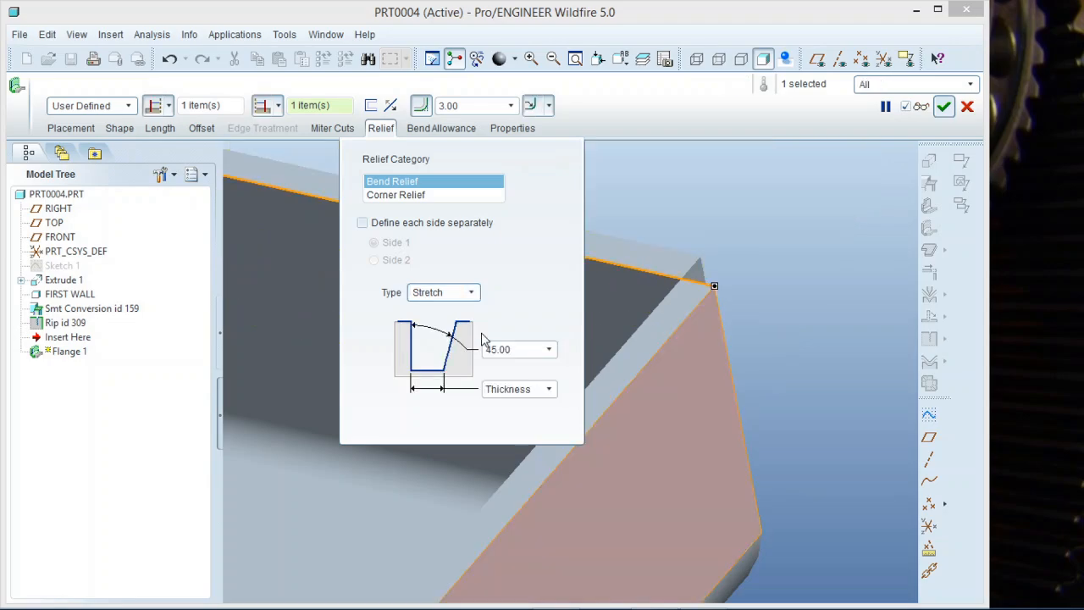
scroll(751, 447, "up", 5)
scroll(687, 418, "down", 3)
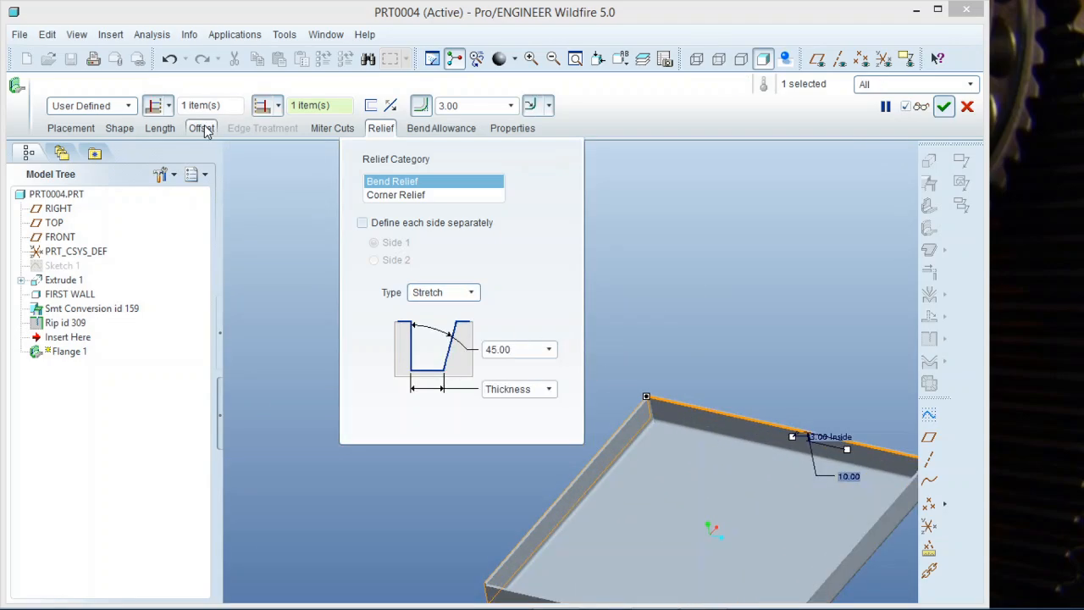
Switch both flange ends from To Selected to Blind length.
left_click(166, 128)
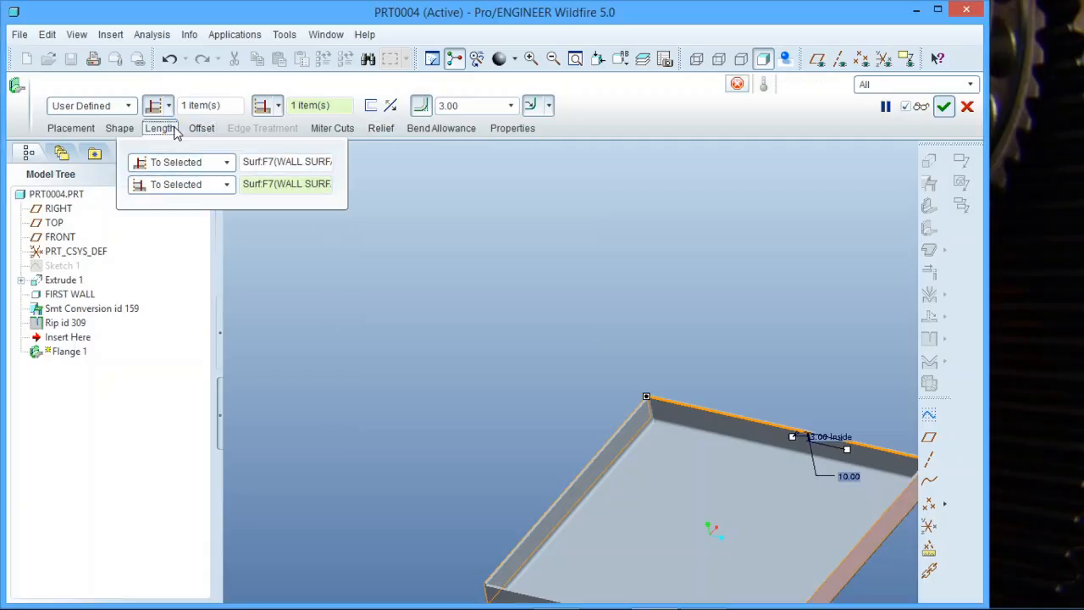
left_click(178, 162)
left_click(180, 195)
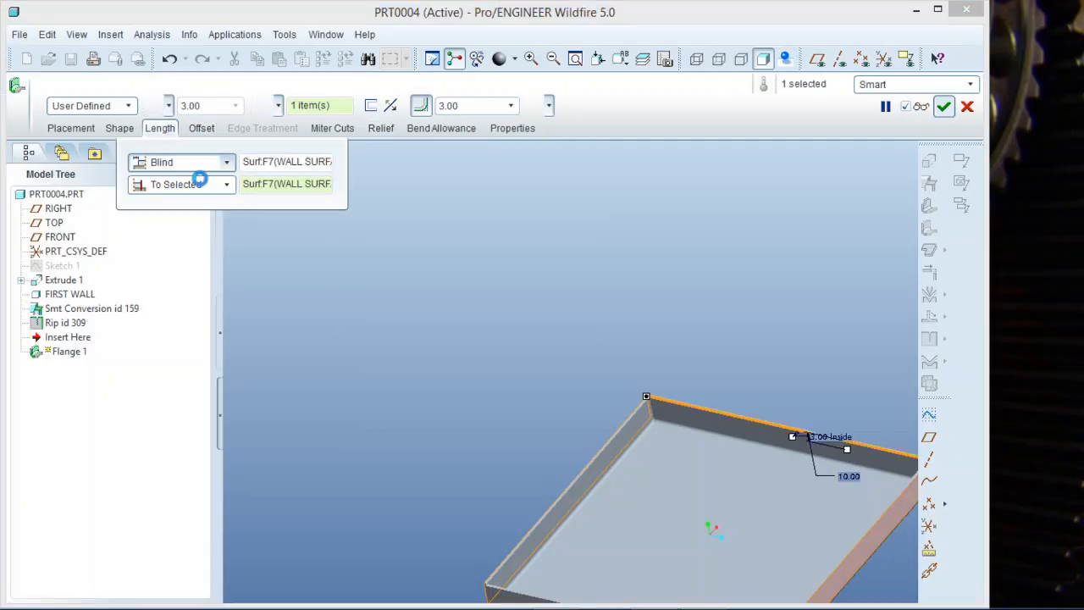
left_click(226, 184)
left_click(220, 218)
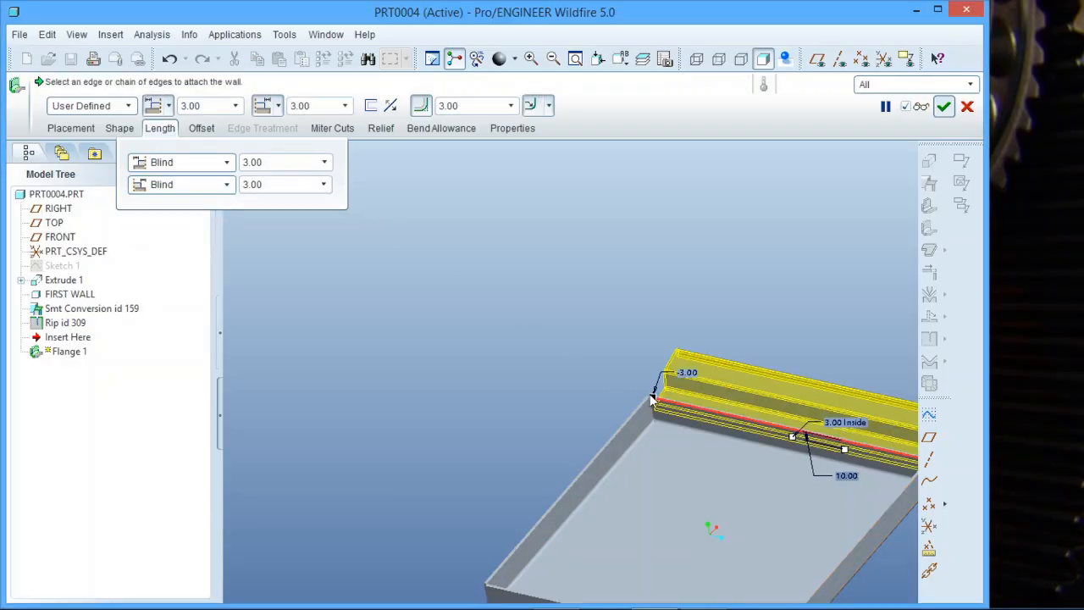
Extend the flange past the tray's corners, by about 34 at its first end and about 37.25 at its second end.
left_click_drag(653, 396, 617, 387)
scroll(500, 368, "up", 4)
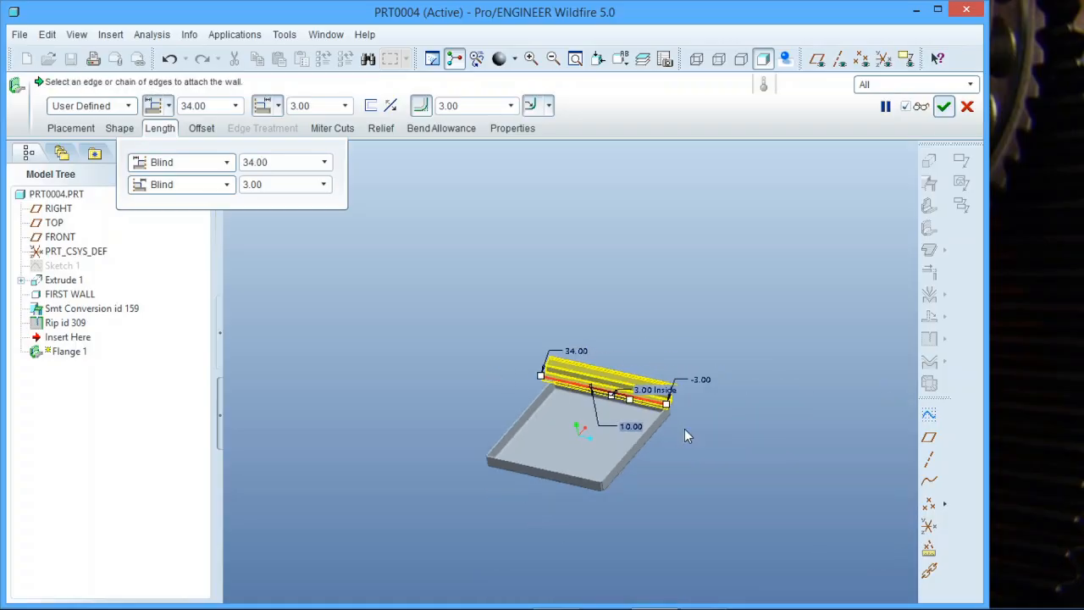
scroll(675, 412, "down", 4)
scroll(675, 411, "down", 1)
left_click_drag(652, 394, 706, 408)
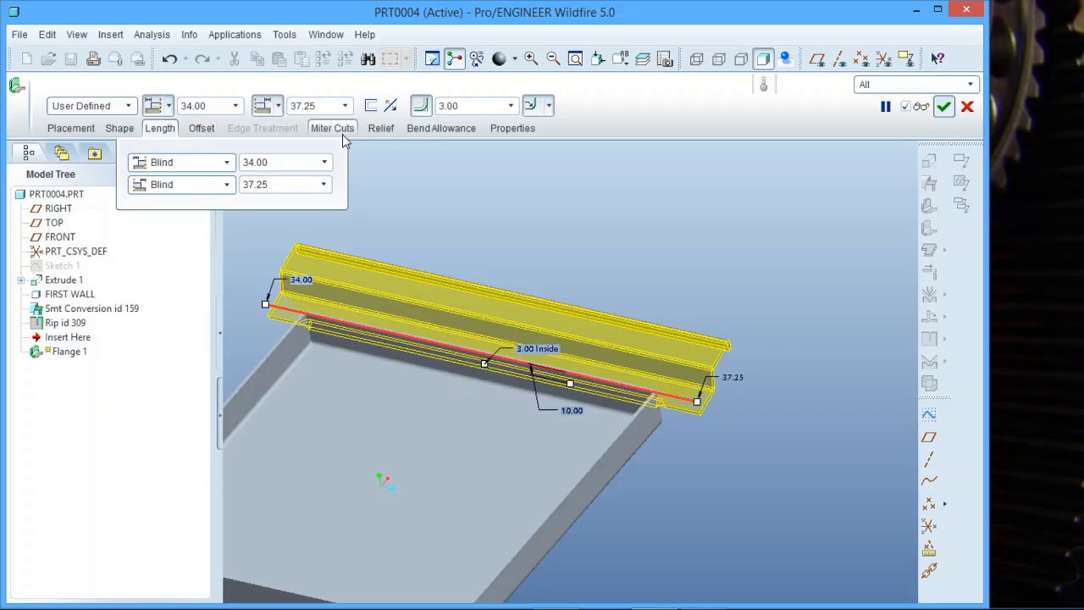
Turn off the flange wall's offset with respect to the attachment edge.
left_click(202, 127)
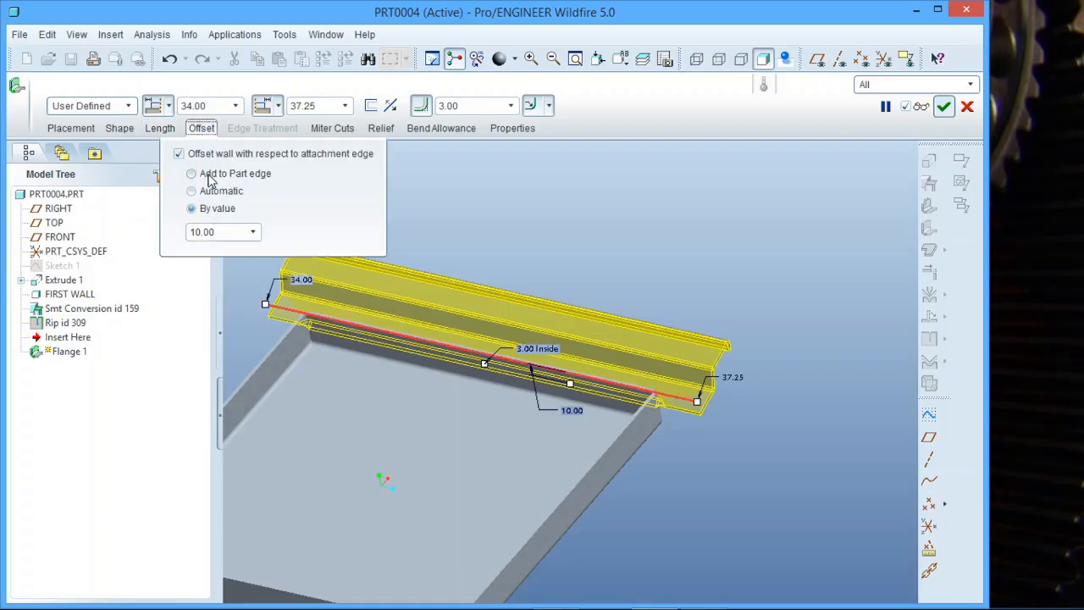
left_click(179, 154)
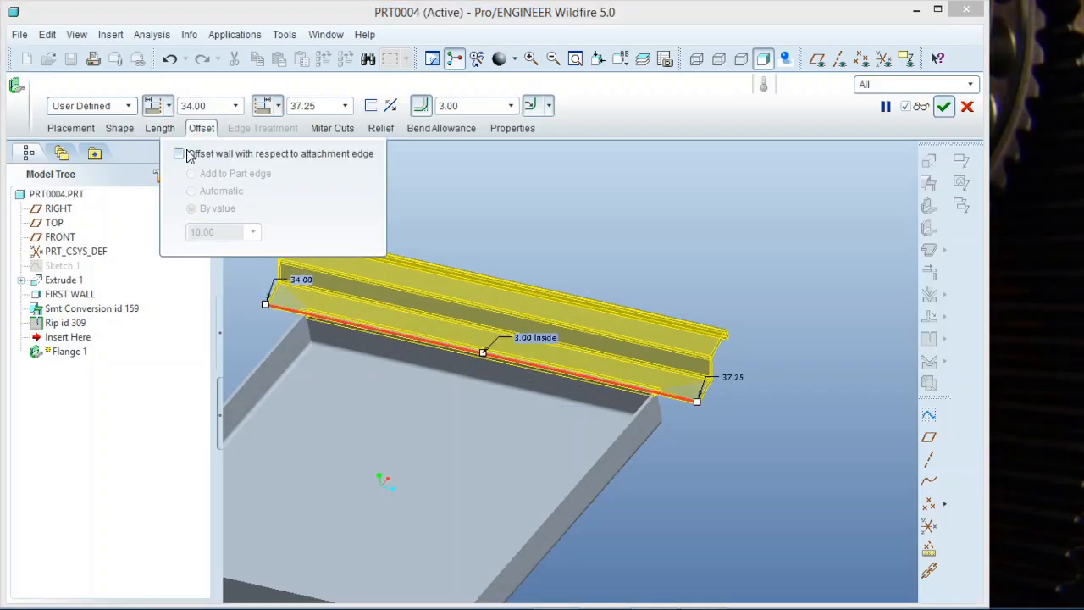
Try Rip as the flange's bend relief type at the tray's corner, and return it to Stretch.
left_click(201, 128)
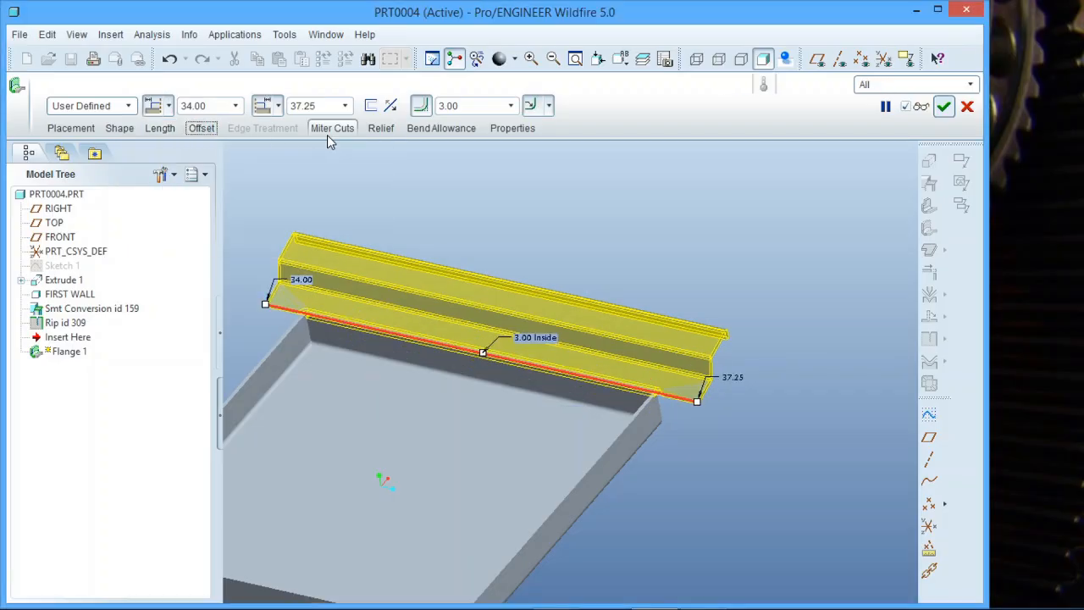
left_click(327, 135)
left_click(378, 128)
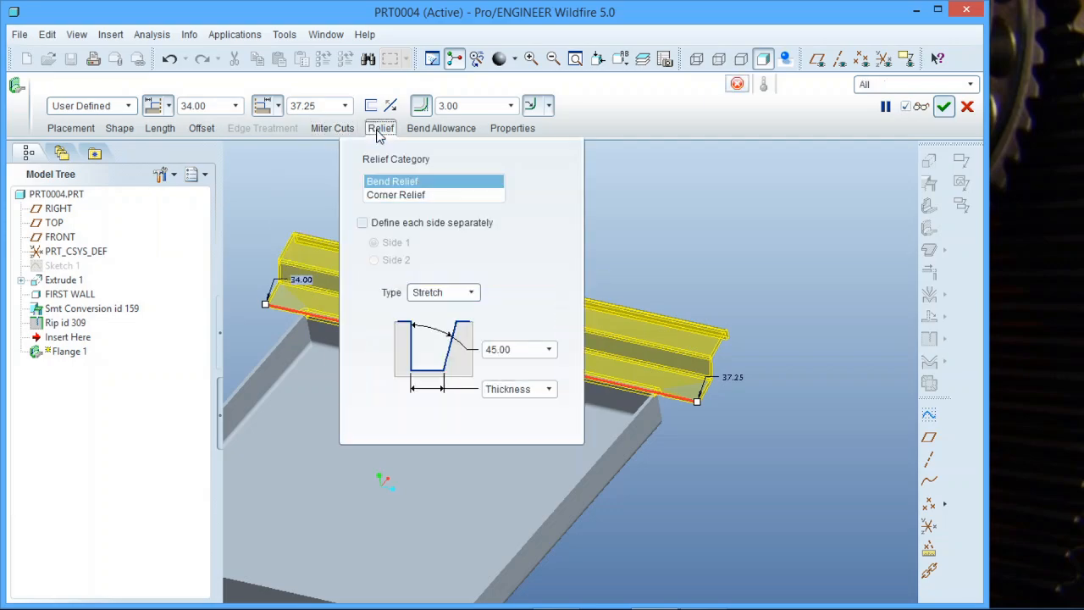
scroll(628, 396, "down", 2)
scroll(718, 401, "up", 4)
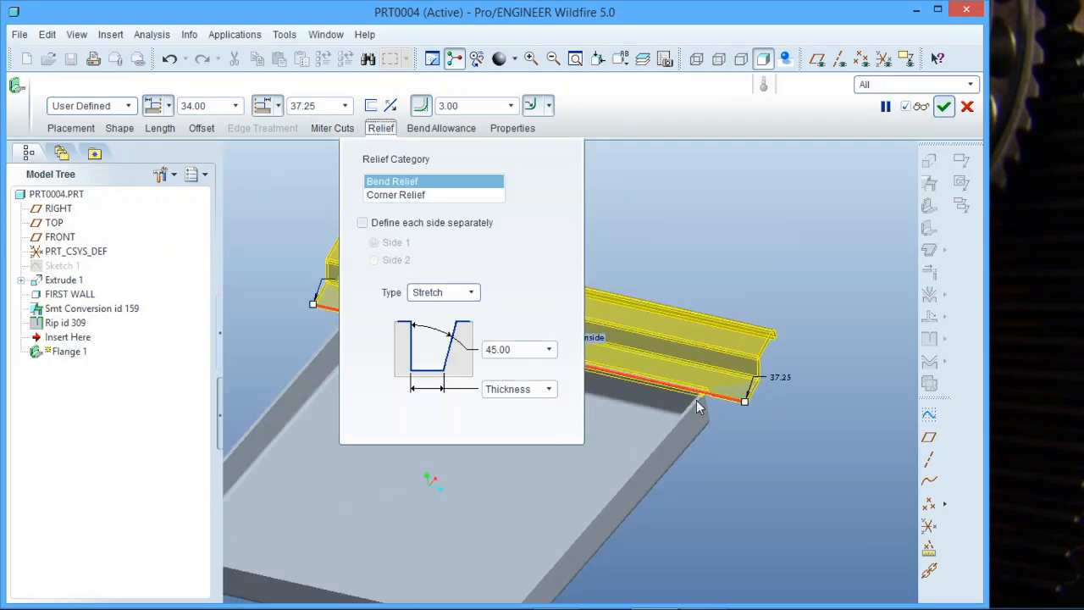
scroll(700, 403, "down", 8)
scroll(732, 357, "up", 2)
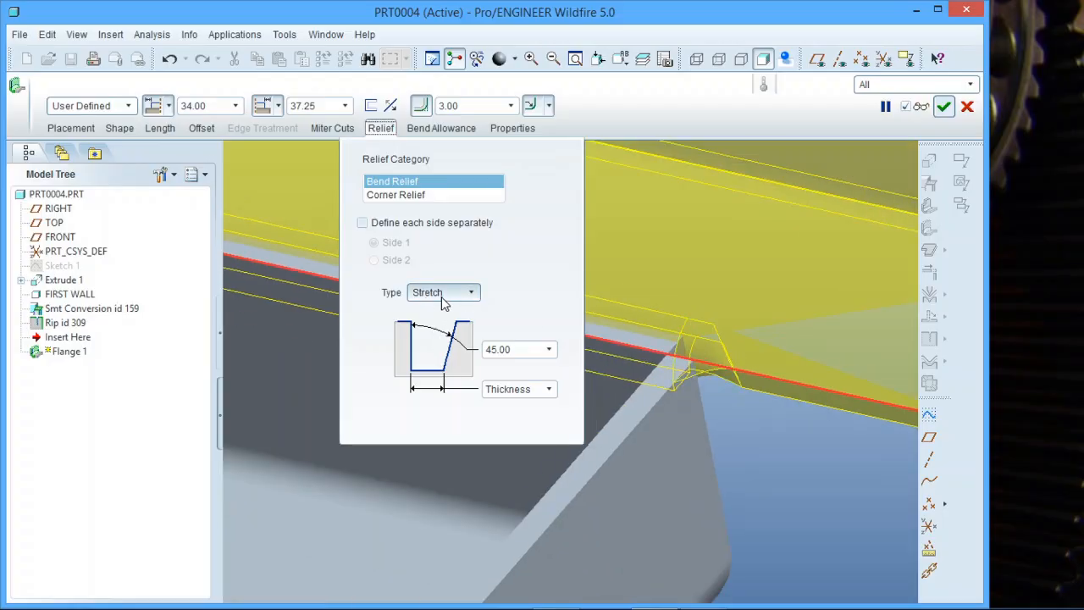
left_click(462, 292)
left_click(458, 318)
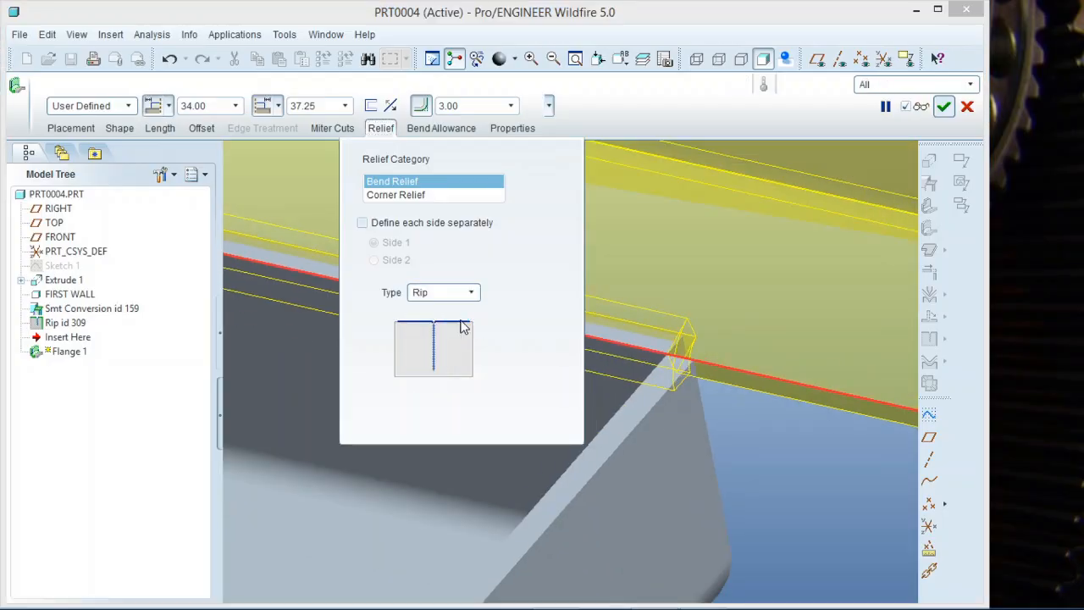
left_click(472, 296)
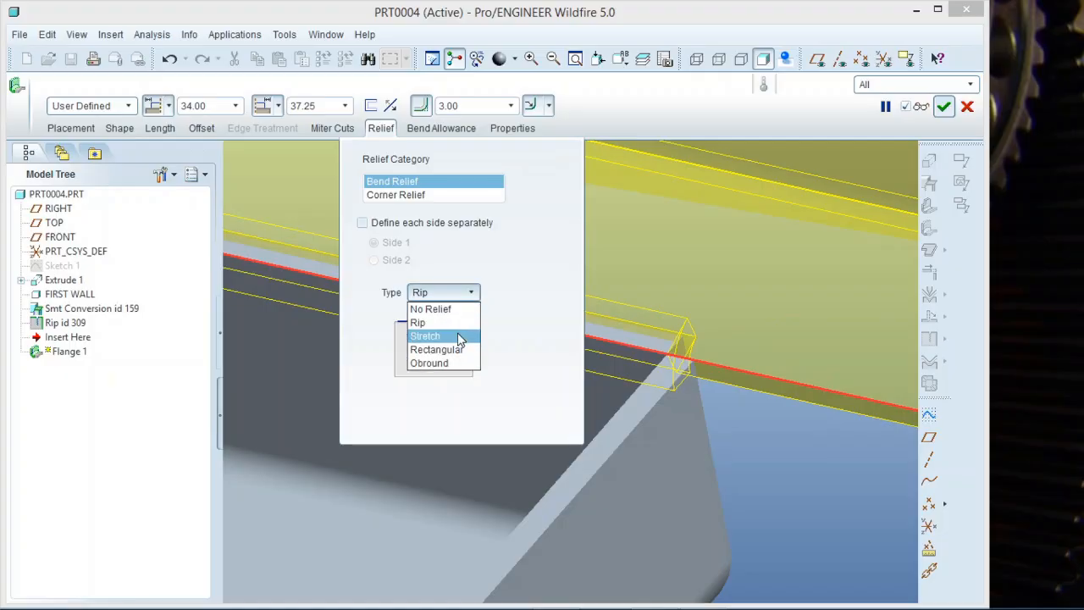
left_click(439, 333)
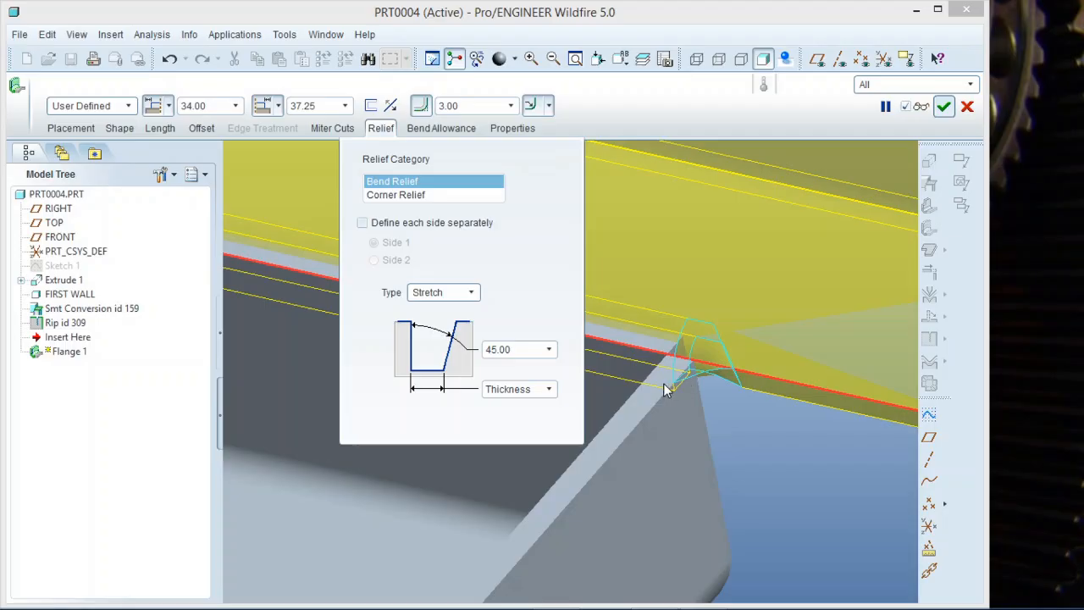
Try the Rectangular and Obround bend relief types on the flange, comparing their shapes at the tray's corner.
left_click(471, 292)
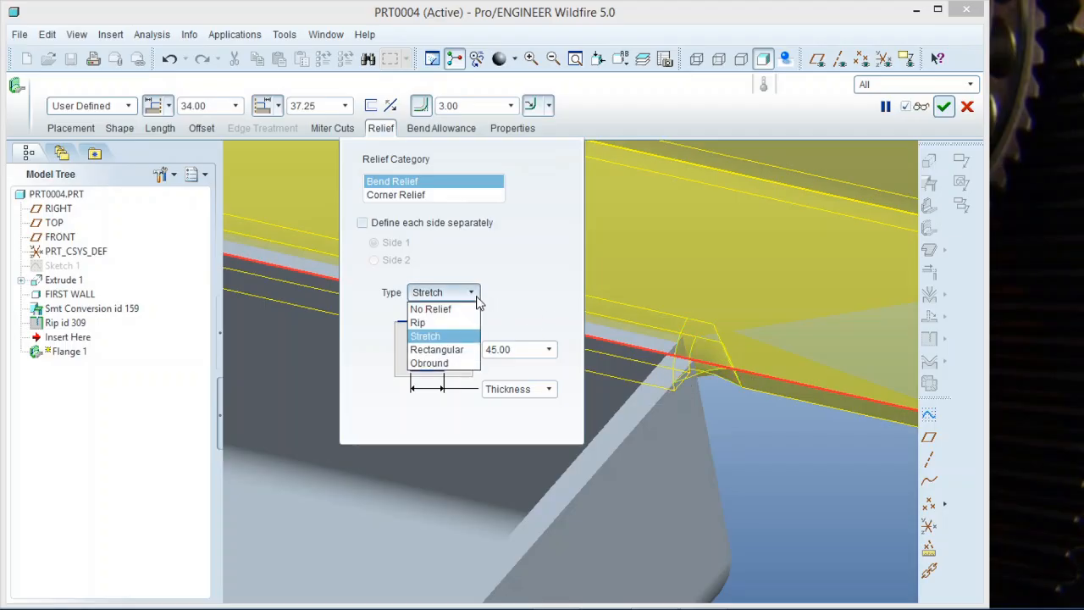
left_click(457, 350)
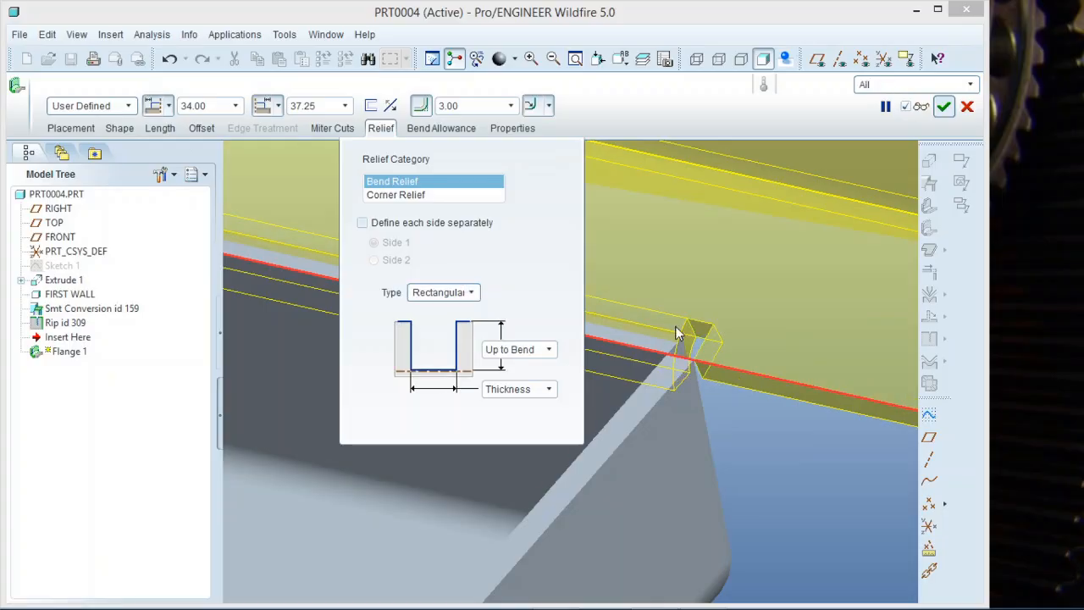
left_click(440, 295)
left_click(444, 363)
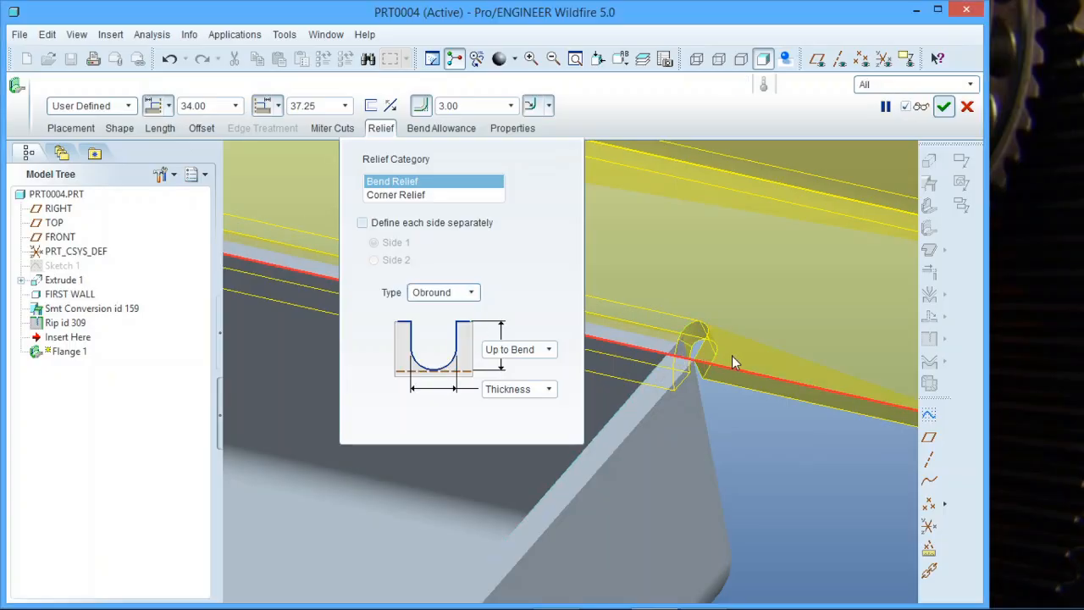
scroll(737, 364, "down", 3)
scroll(720, 366, "up", 2)
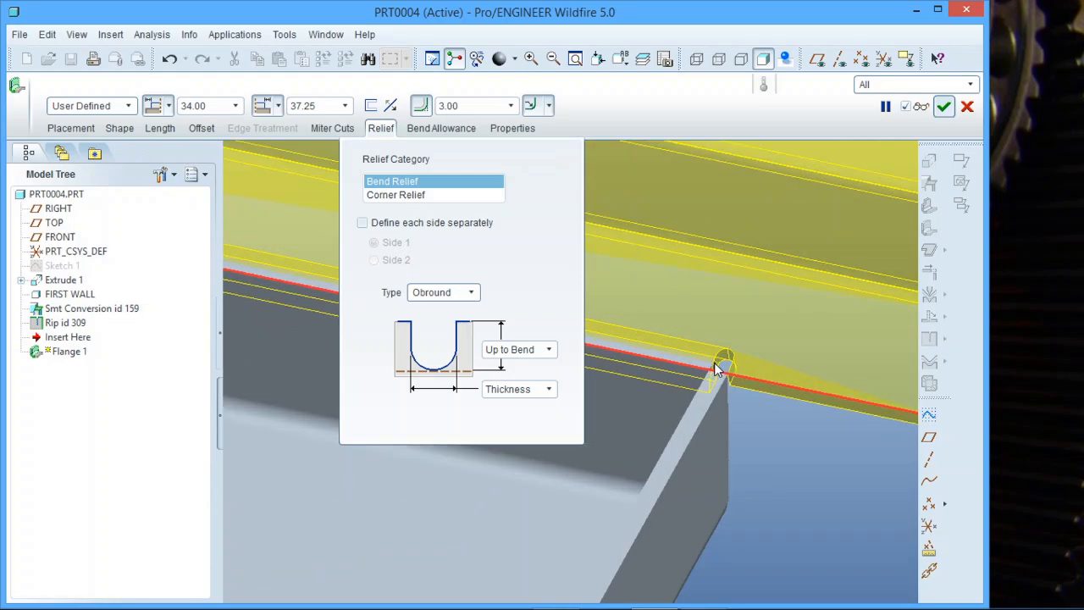
Set the flange's bend relief type back to Stretch and review its bend allowance settings.
left_click(471, 293)
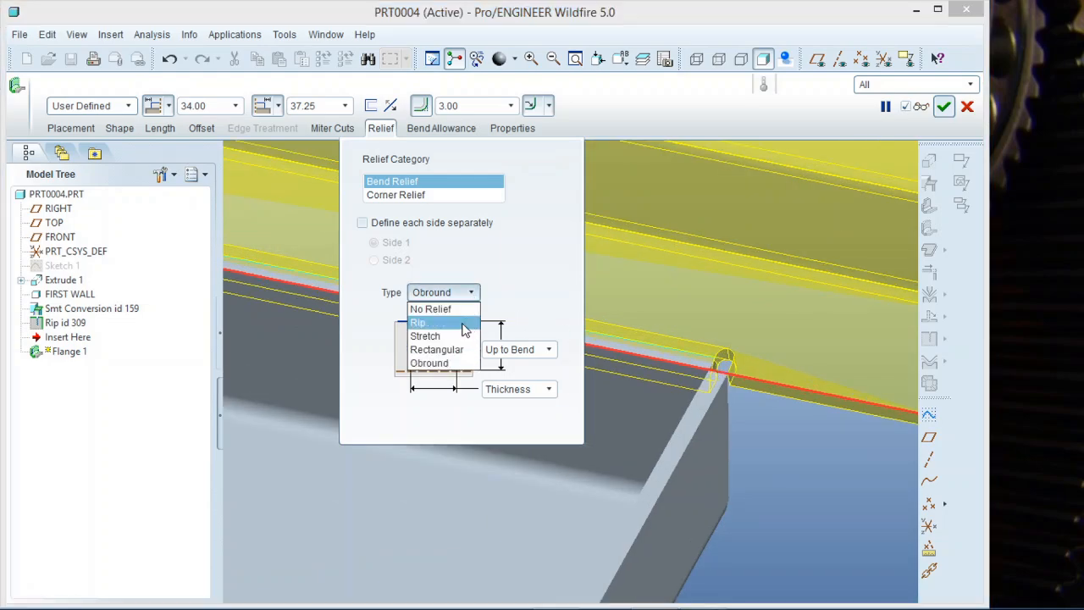
left_click(457, 336)
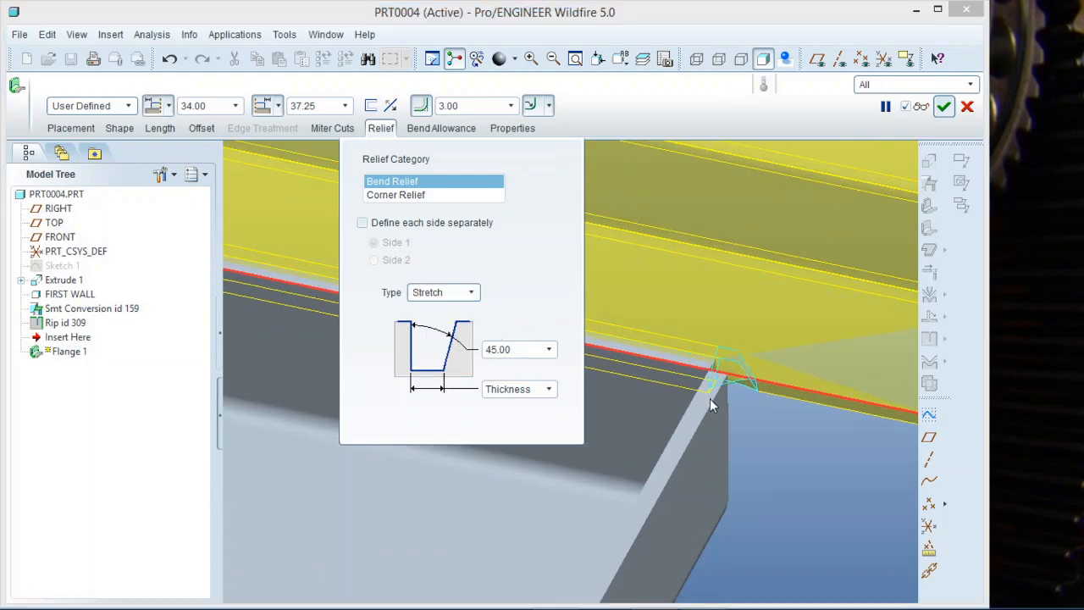
scroll(747, 467, "down", 2)
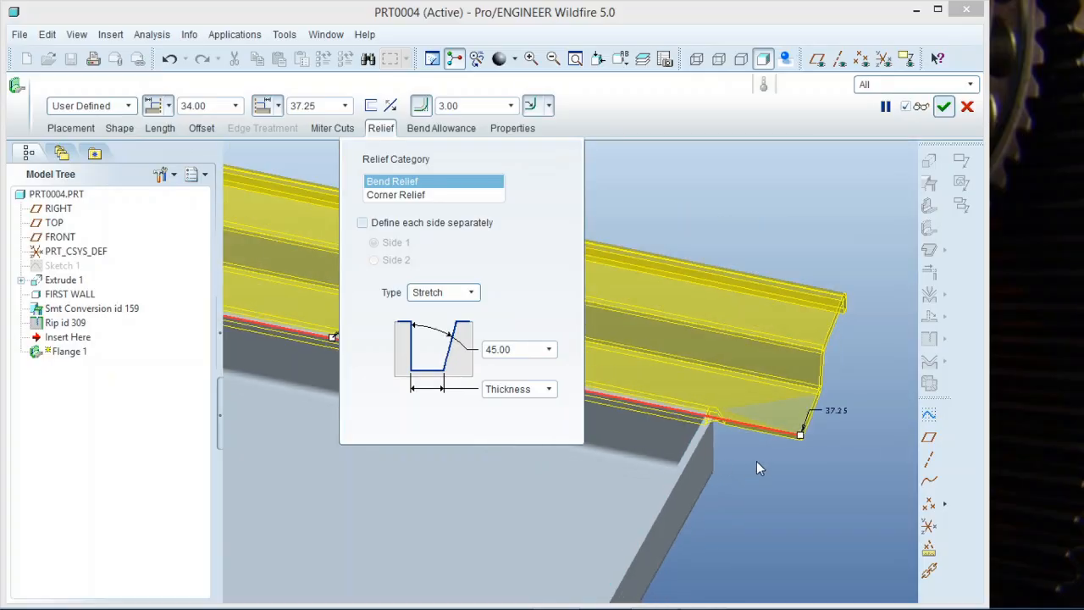
left_click(449, 127)
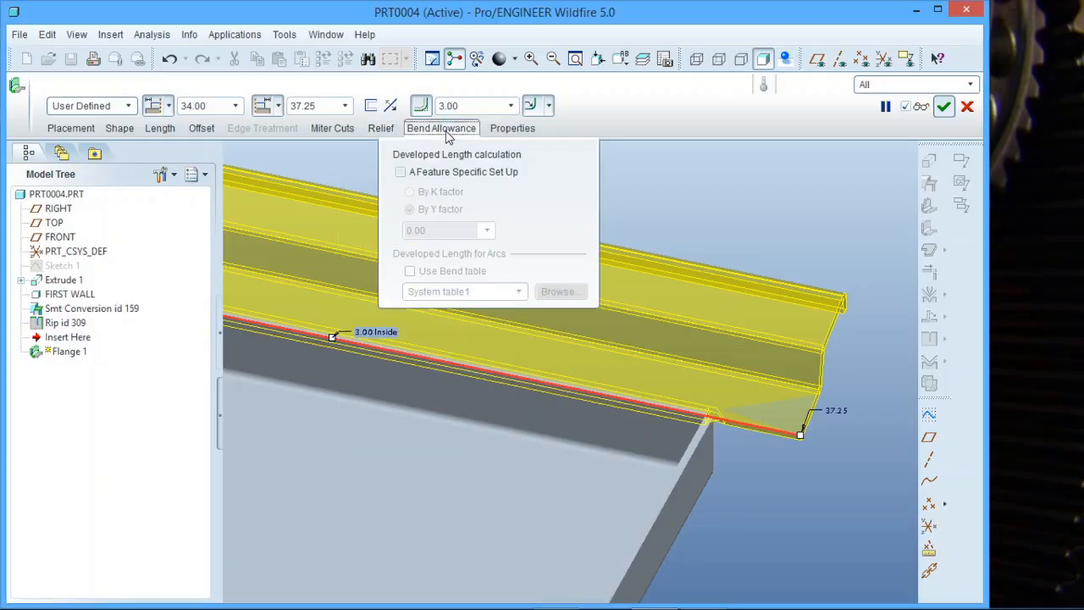
left_click(447, 129)
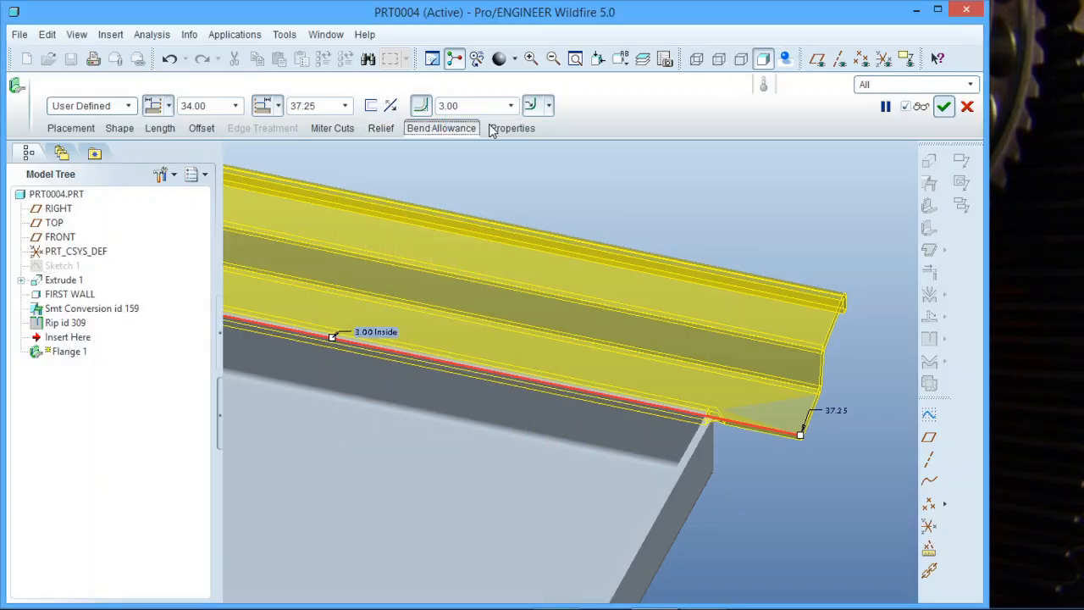
Name the flange feature "hook" and complete the flange wall.
left_click(508, 127)
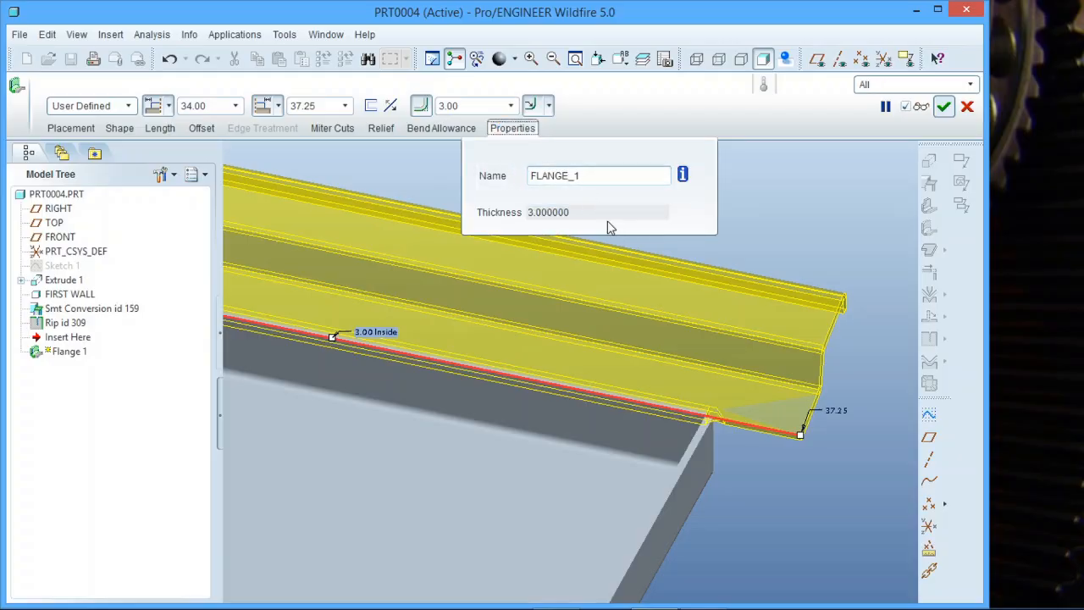
scroll(739, 282, "down", 3)
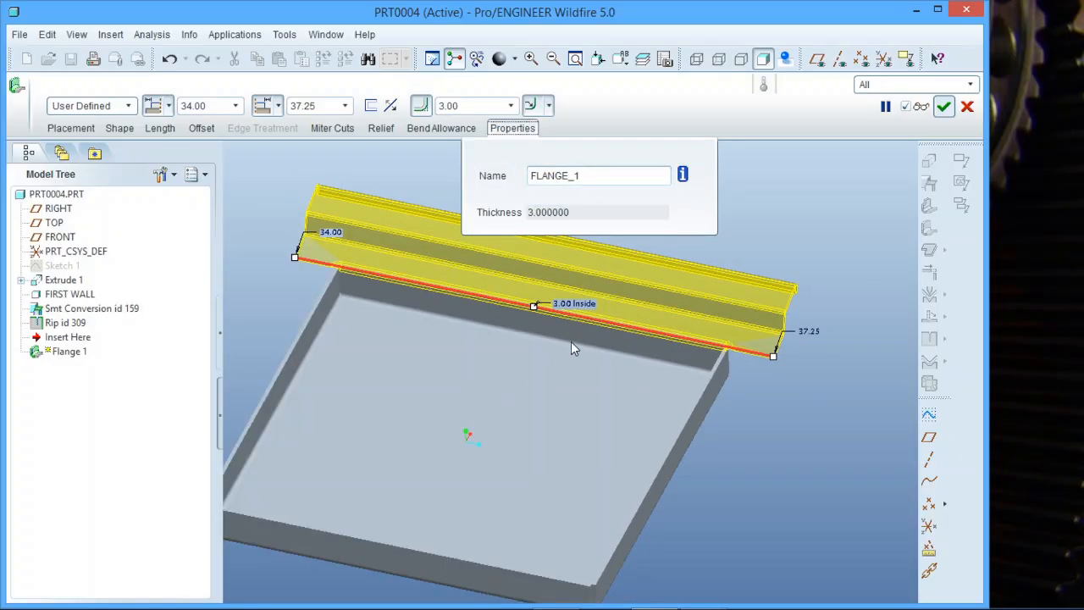
scroll(582, 438, "down", 2)
mouse_move(667, 432)
middle_mouse_down()
mouse_move(673, 411)
mouse_move(657, 416)
middle_mouse_up()
scroll(577, 441, "down", 1)
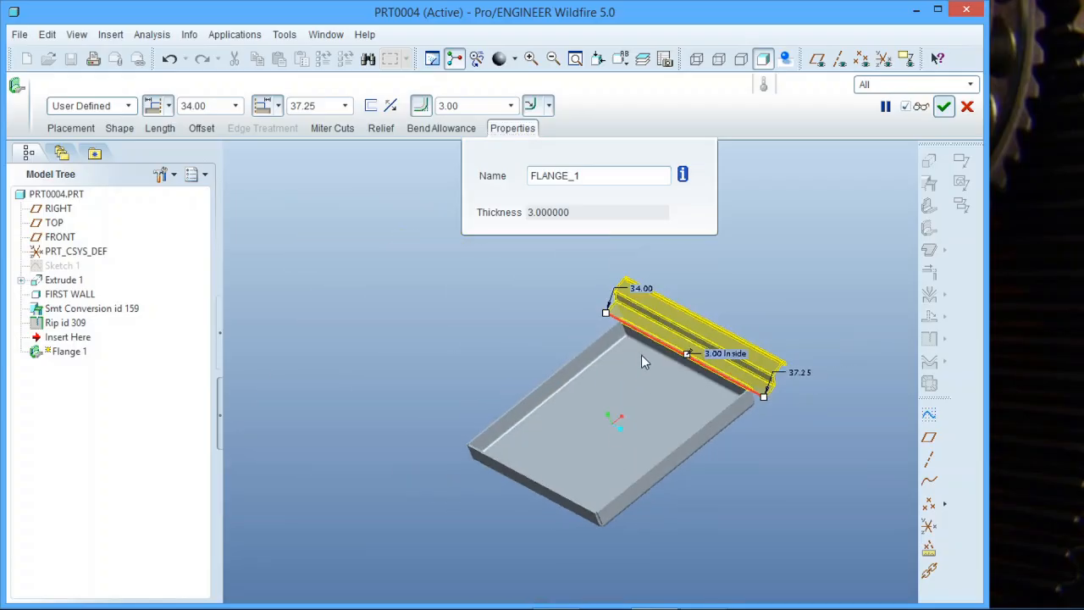
scroll(641, 354, "up", 1)
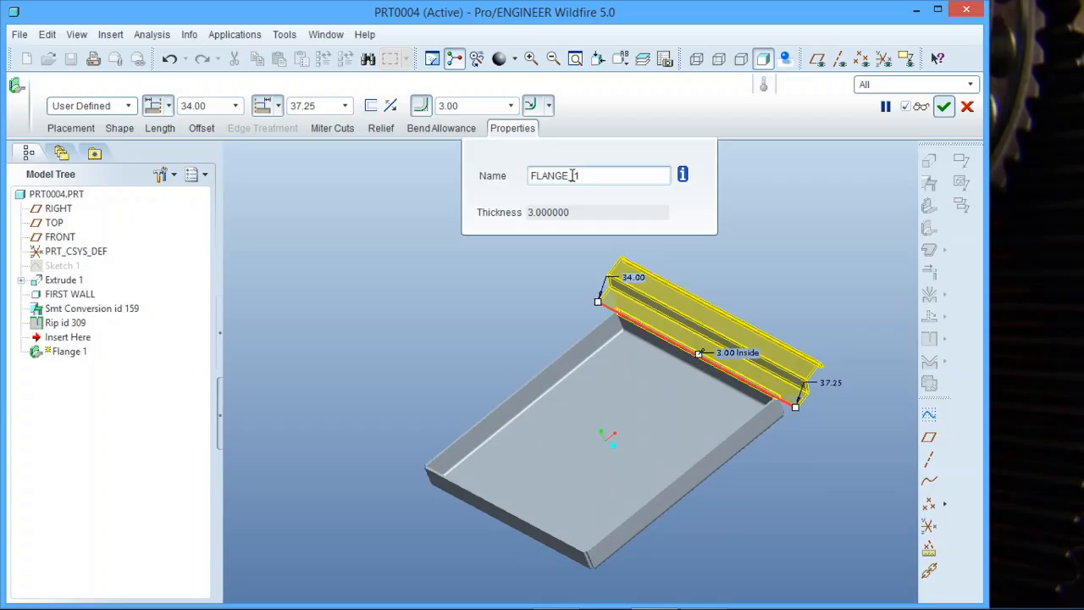
left_click_drag(588, 175, 496, 185)
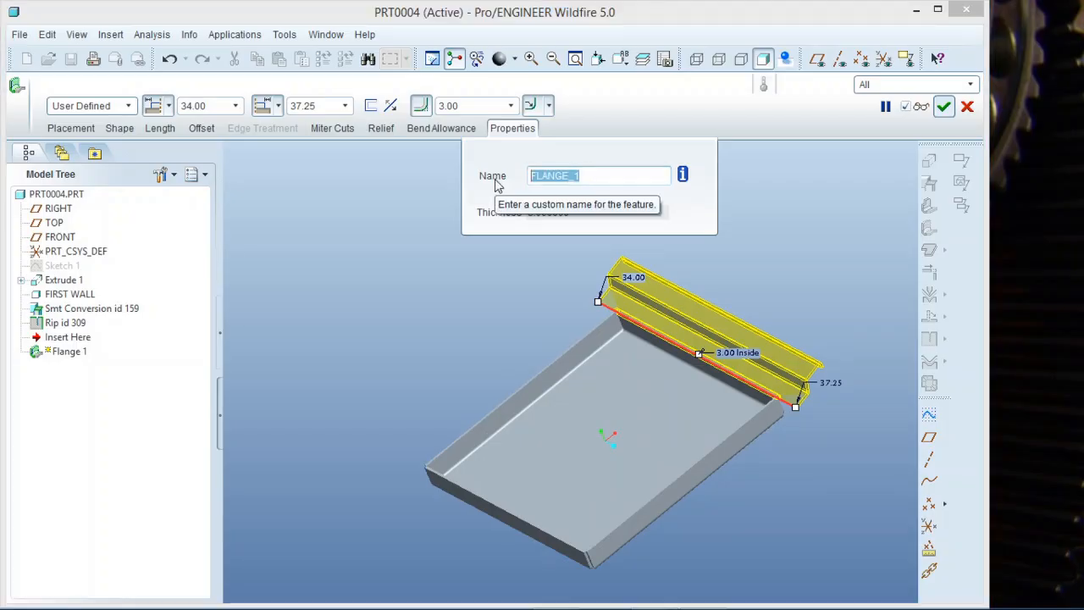
type("hook")
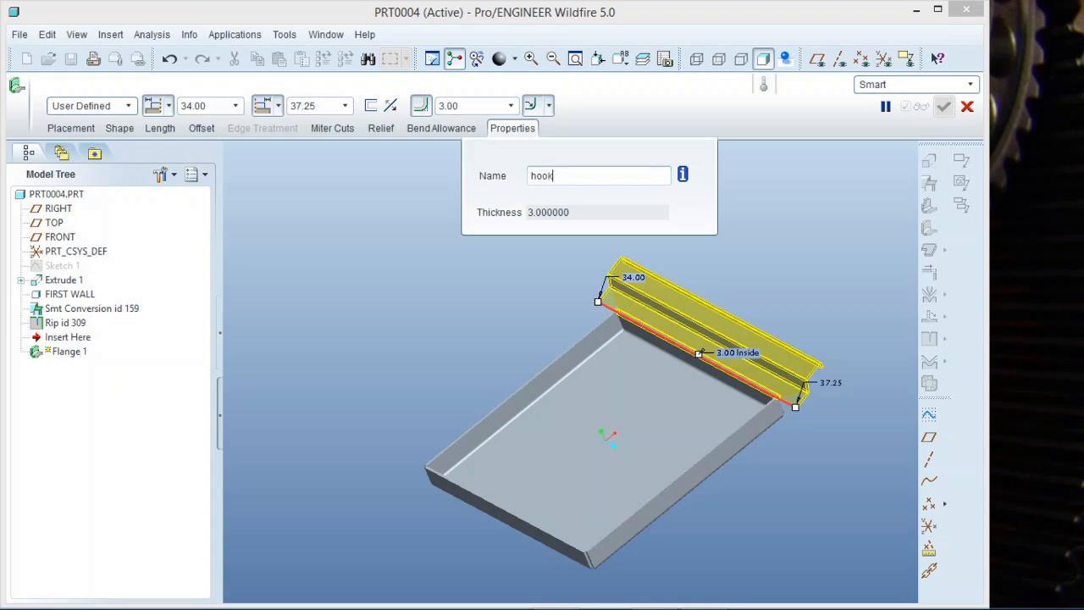
left_click(796, 166)
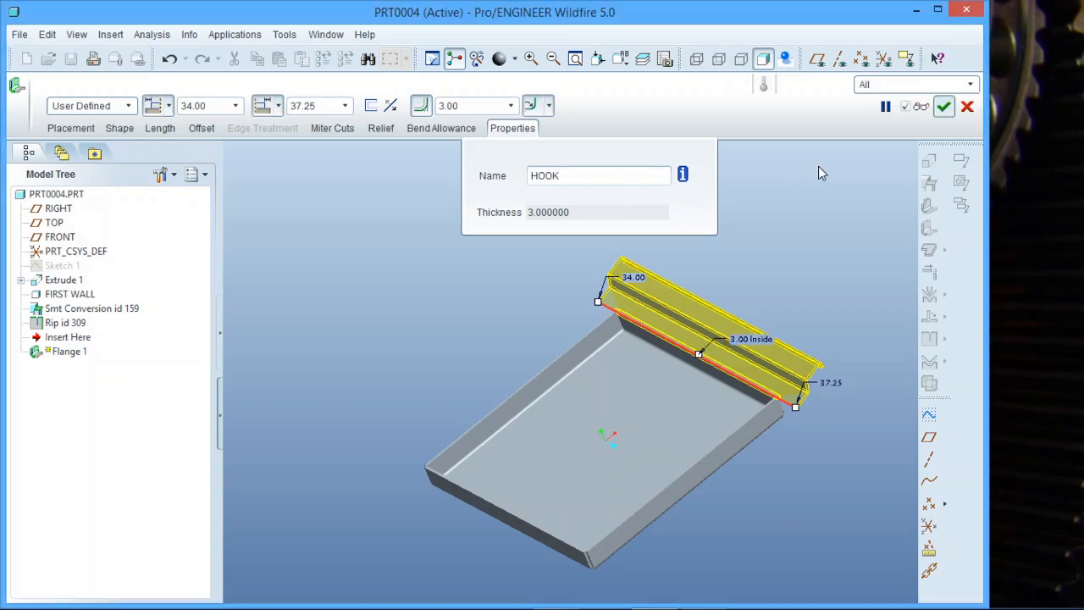
left_click(943, 106)
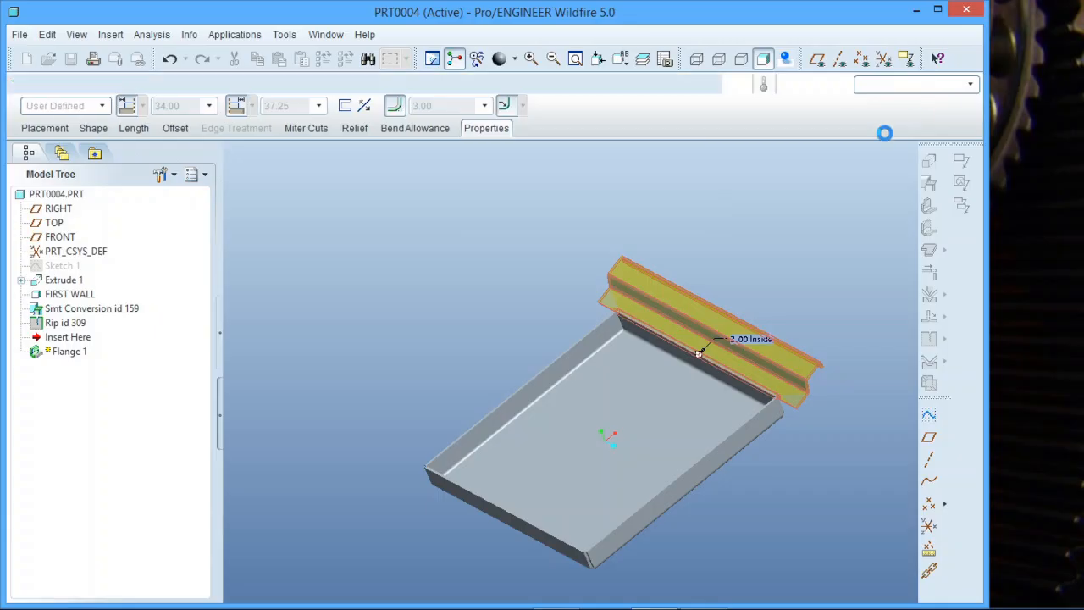
Examine the finished hook flange and its junction with the tray's corners from several angles.
scroll(709, 241, "down", 2)
scroll(716, 279, "up", 1)
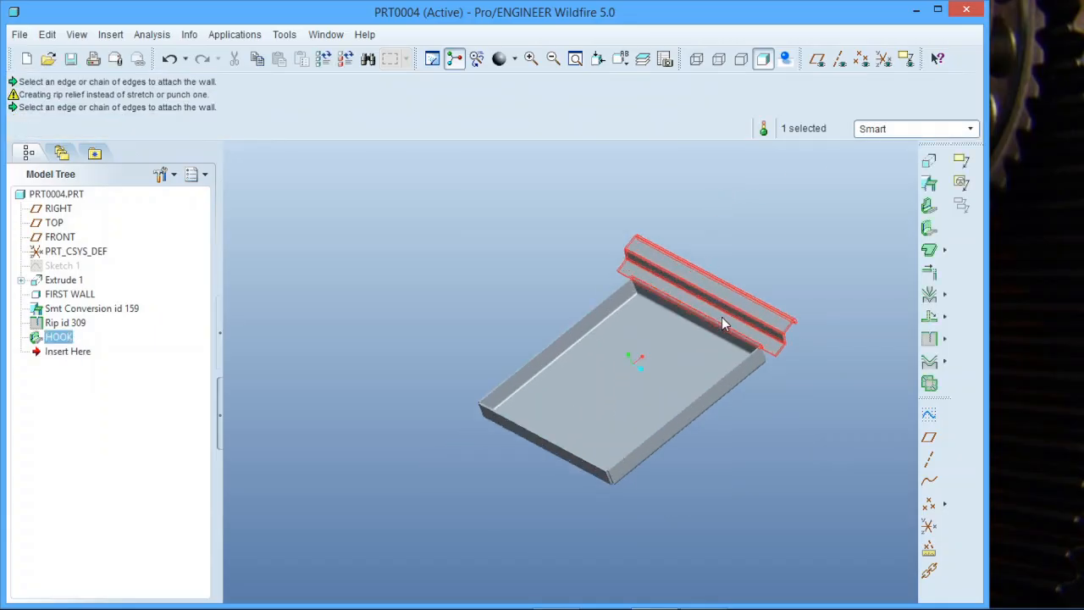
left_click(774, 249)
scroll(716, 350, "up", 3)
middle_click_drag(712, 348, 720, 319)
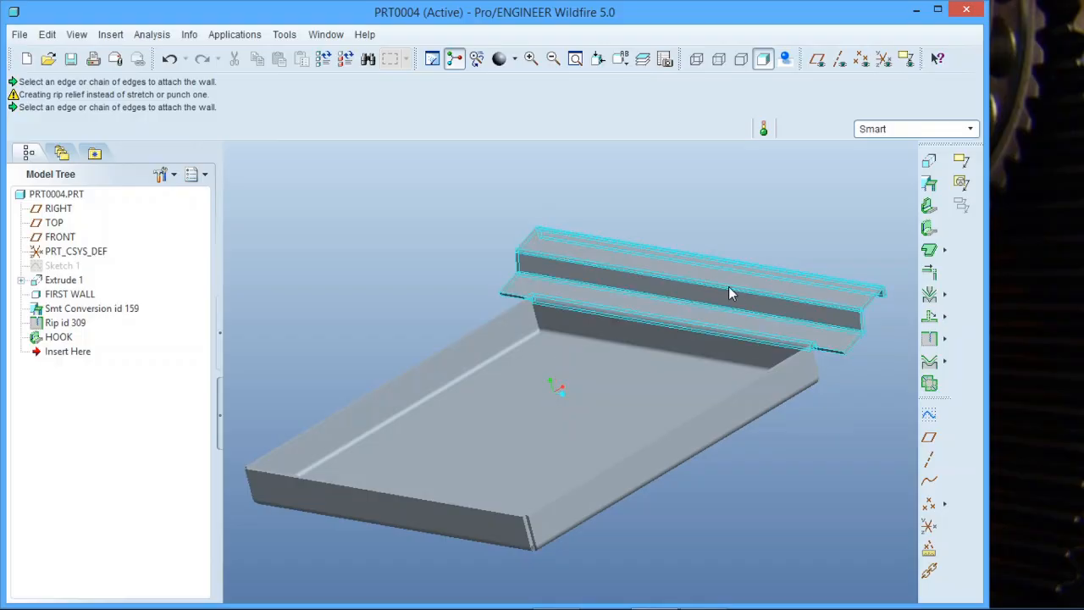
scroll(639, 334, "up", 3)
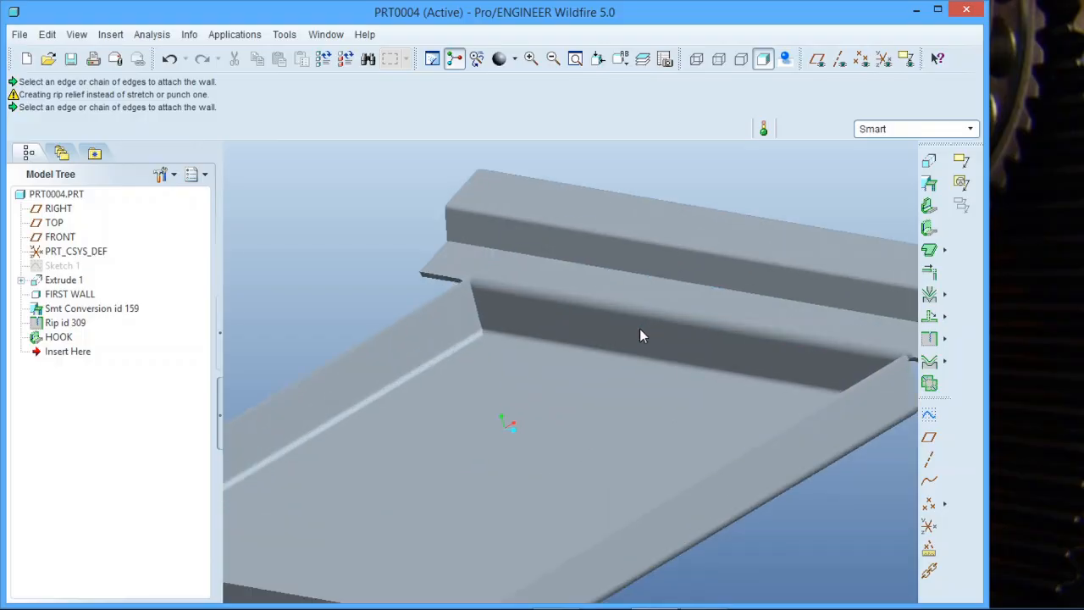
scroll(639, 335, "down", 4)
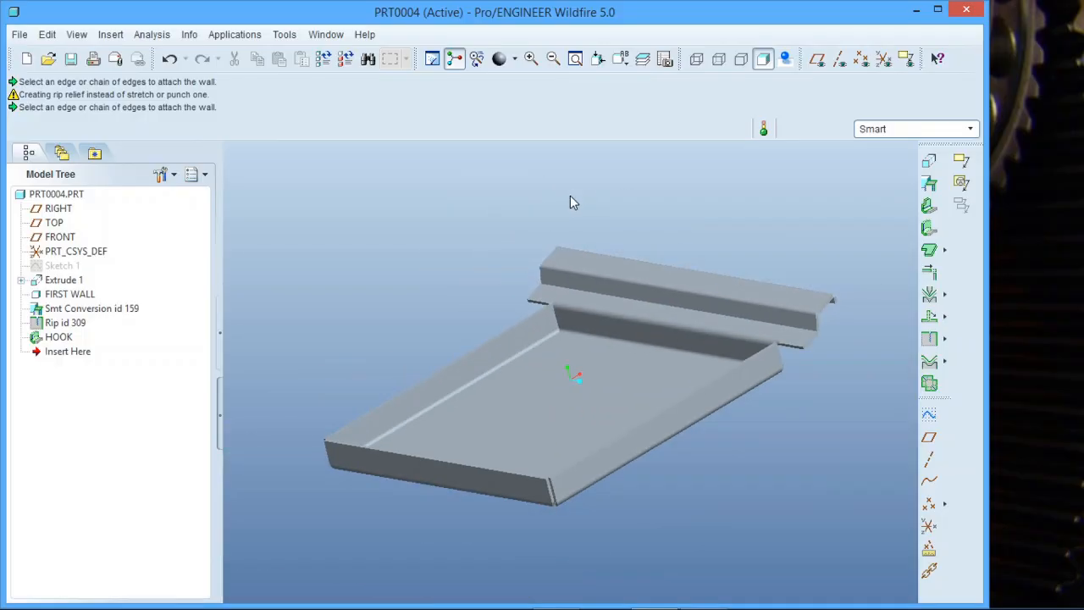